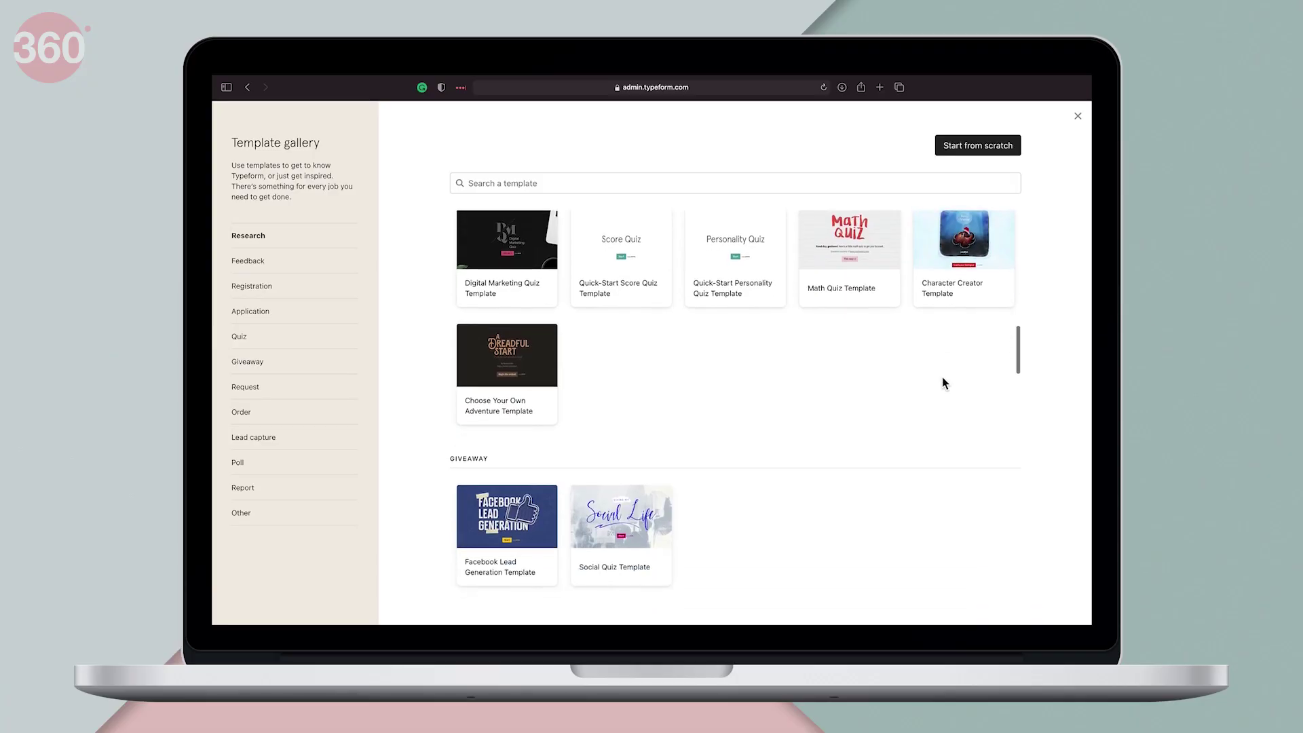
Step: Scroll through the Template gallery categories, then close the gallery
{"action": "scroll", "coordinate": [942, 378], "scroll_direction": "down", "scroll_amount": 5}
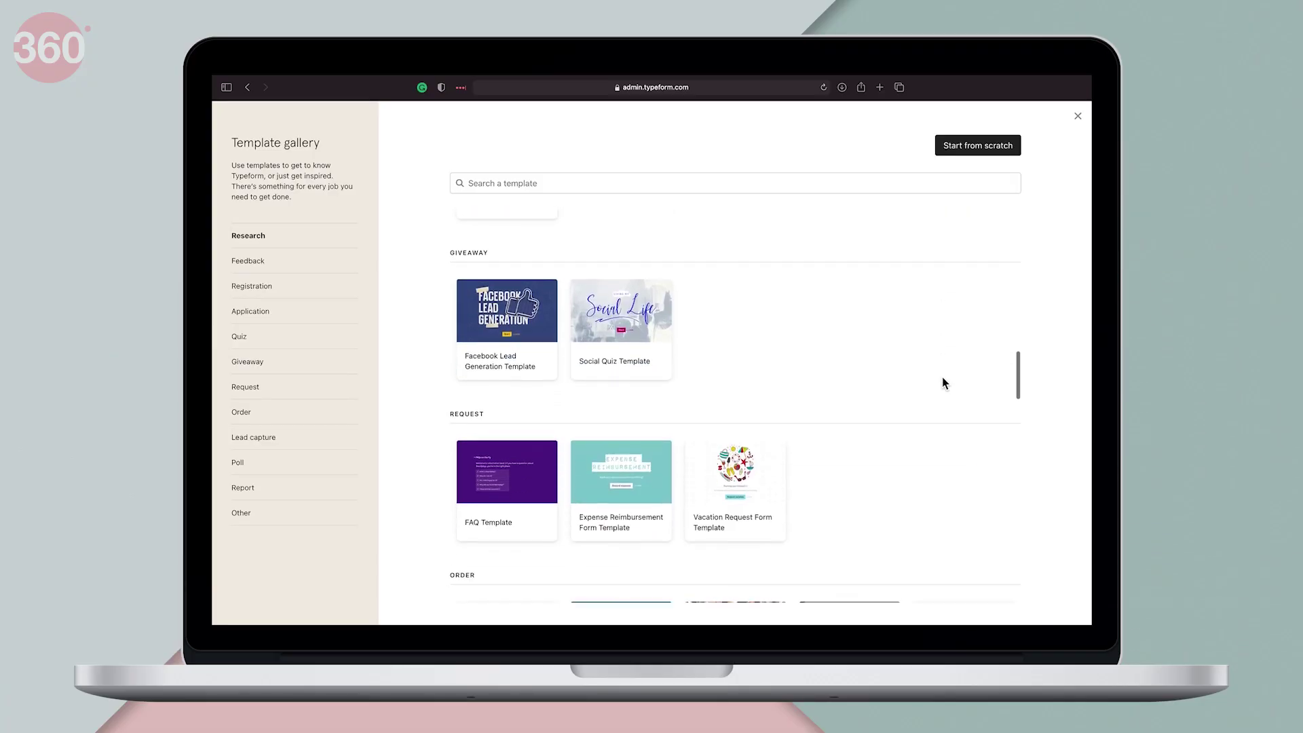
{"action": "scroll", "coordinate": [943, 378], "scroll_direction": "down", "scroll_amount": 10}
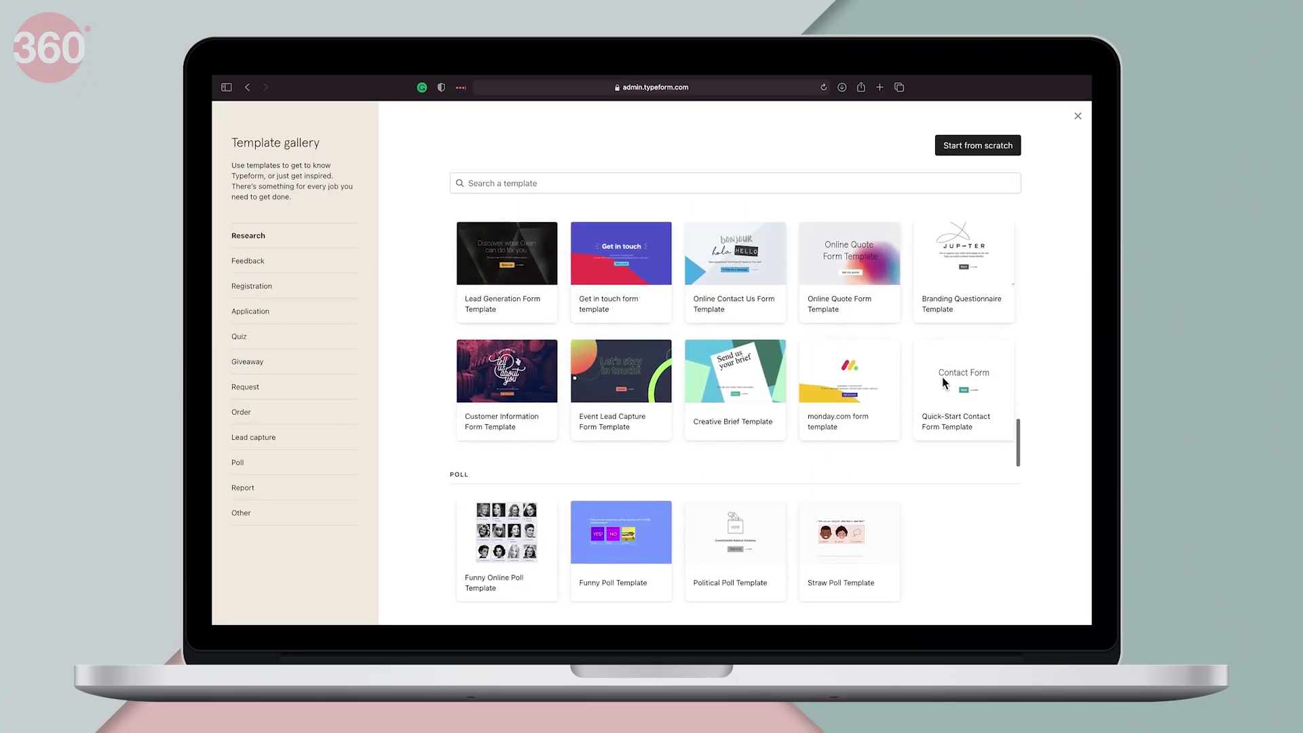
{"action": "scroll", "coordinate": [942, 381], "scroll_direction": "down", "scroll_amount": 10}
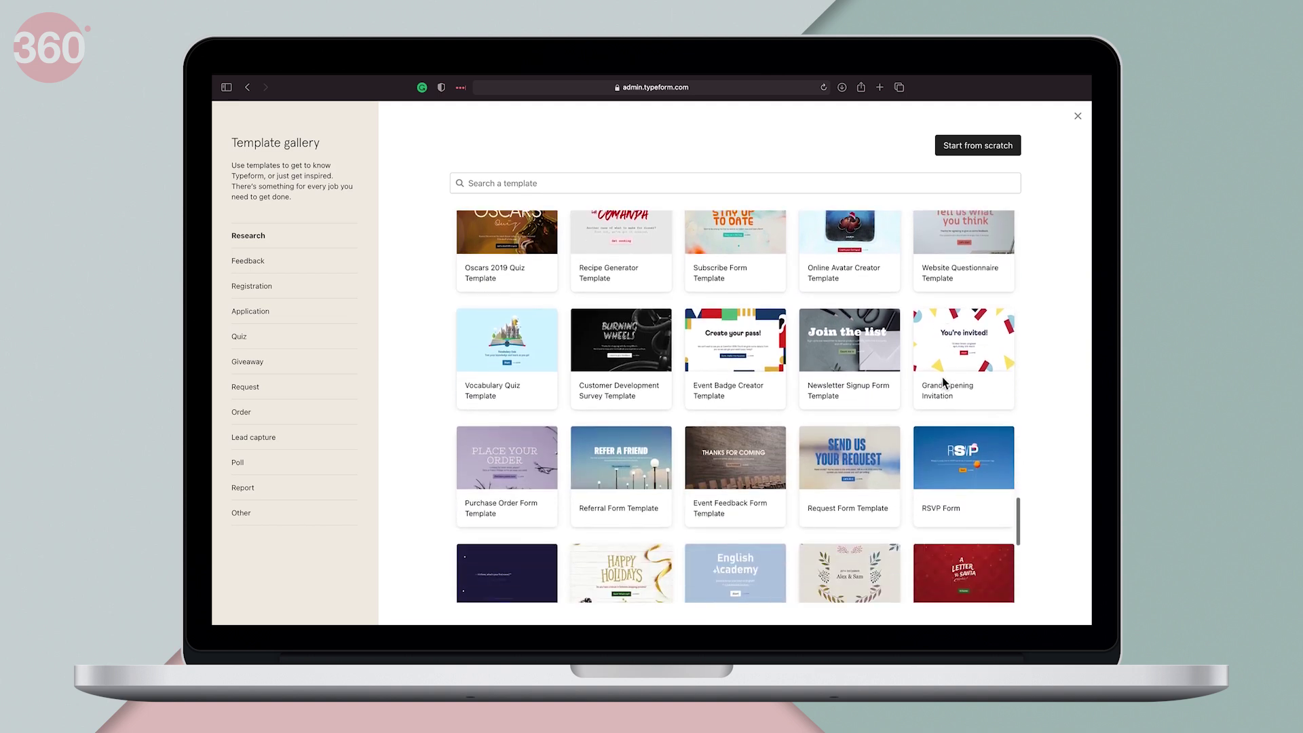
{"action": "scroll", "coordinate": [941, 377], "scroll_direction": "down", "scroll_amount": 5}
{"action": "scroll", "coordinate": [942, 377], "scroll_direction": "up", "scroll_amount": 6}
{"action": "scroll", "coordinate": [942, 380], "scroll_direction": "up", "scroll_amount": 15}
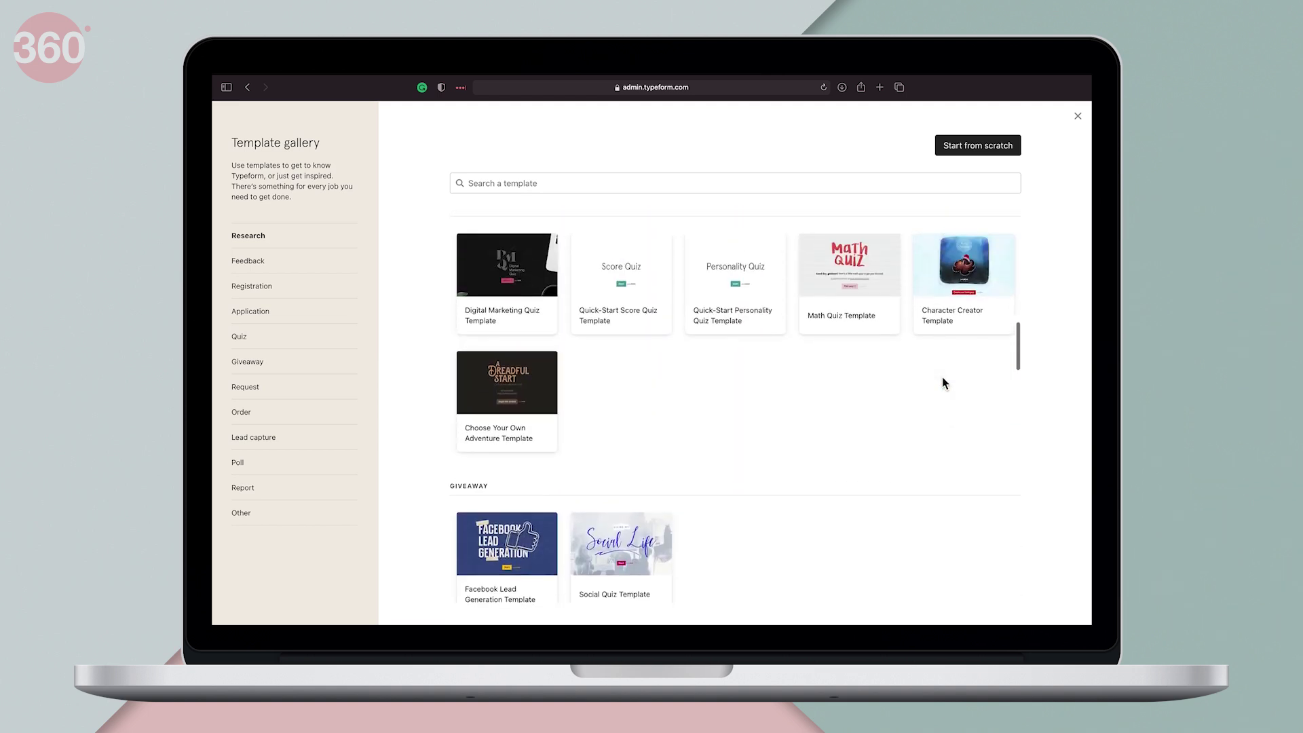
{"action": "scroll", "coordinate": [942, 377], "scroll_direction": "up", "scroll_amount": 10}
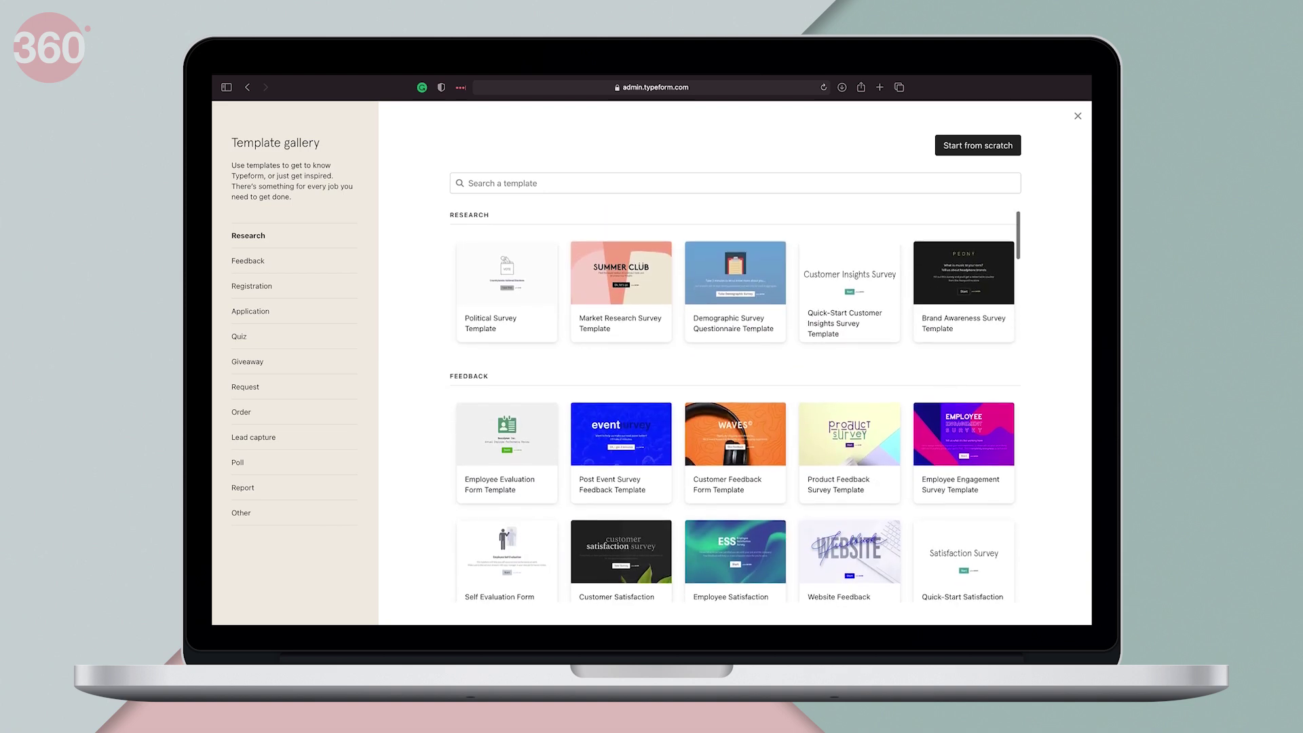
{"action": "key", "text": "Escape"}
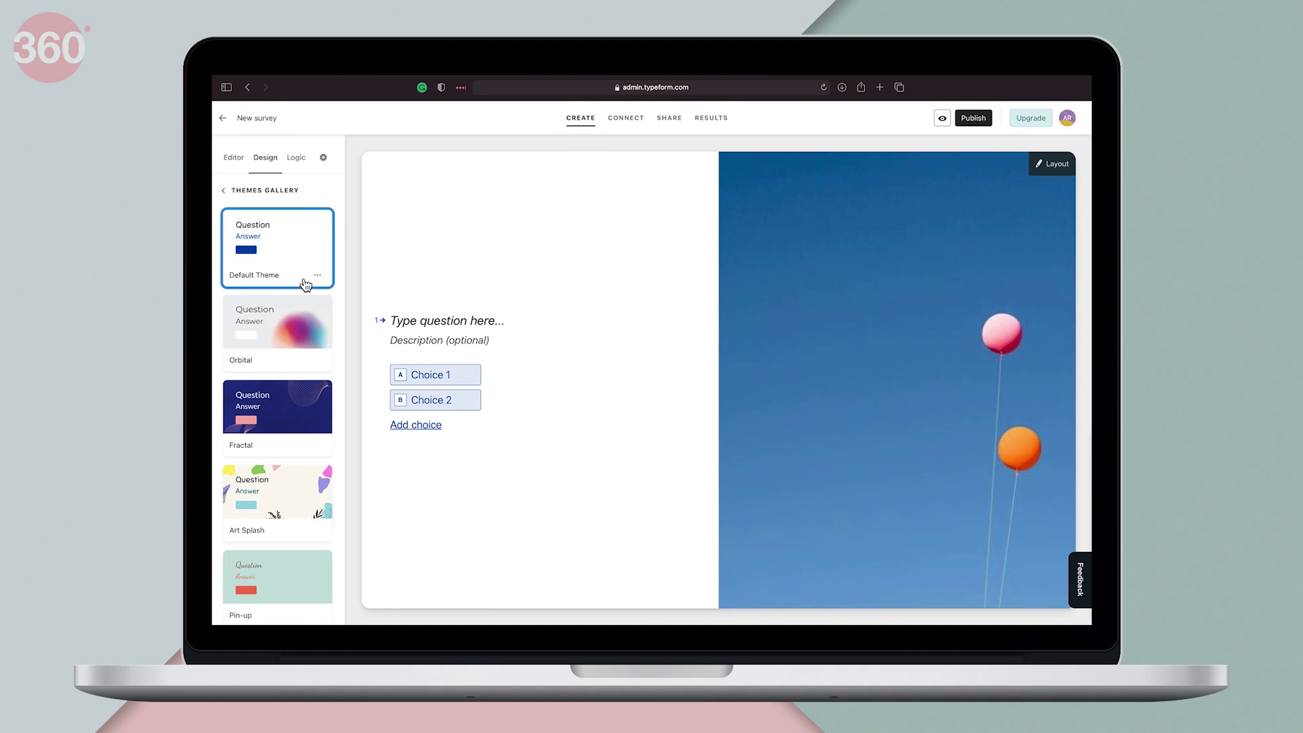
Step: Browse the Design themes and choose Customer research as the new form's purpose
{"action": "scroll", "coordinate": [305, 407], "scroll_direction": "down", "scroll_amount": 15}
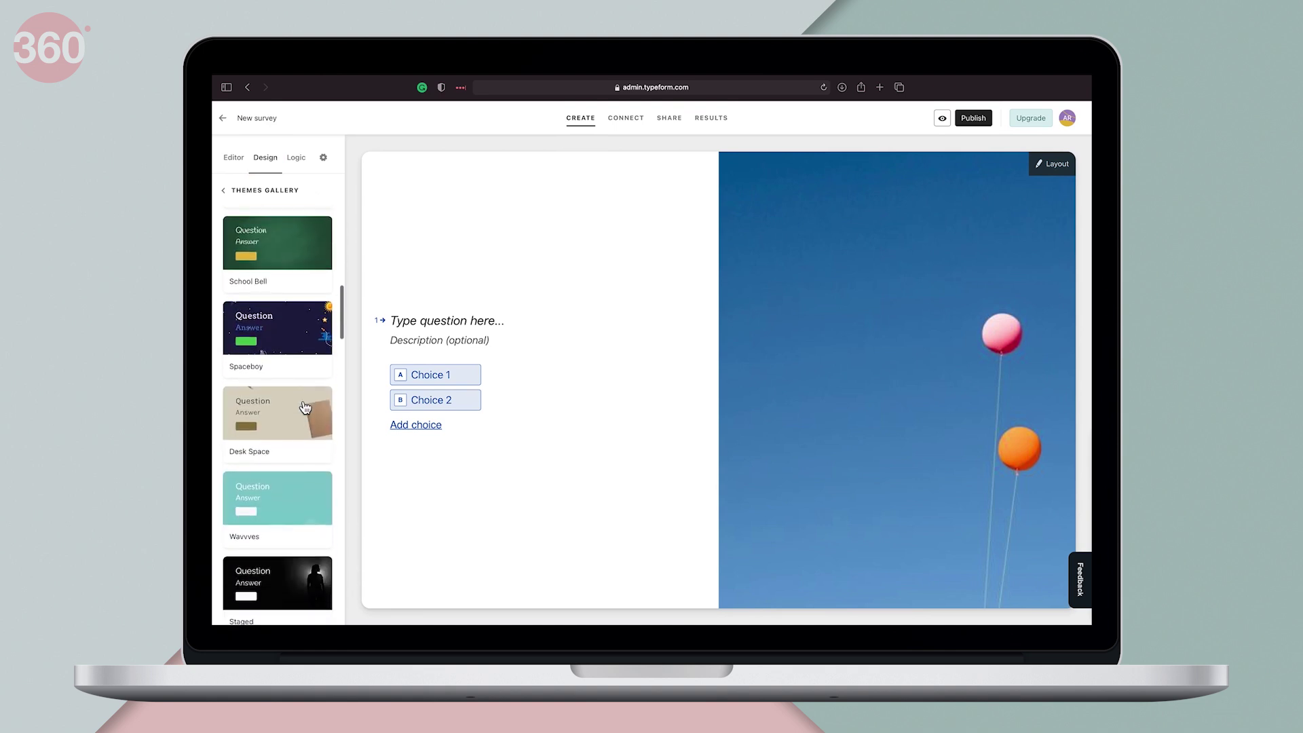
{"action": "scroll", "coordinate": [305, 407], "scroll_direction": "down", "scroll_amount": 5}
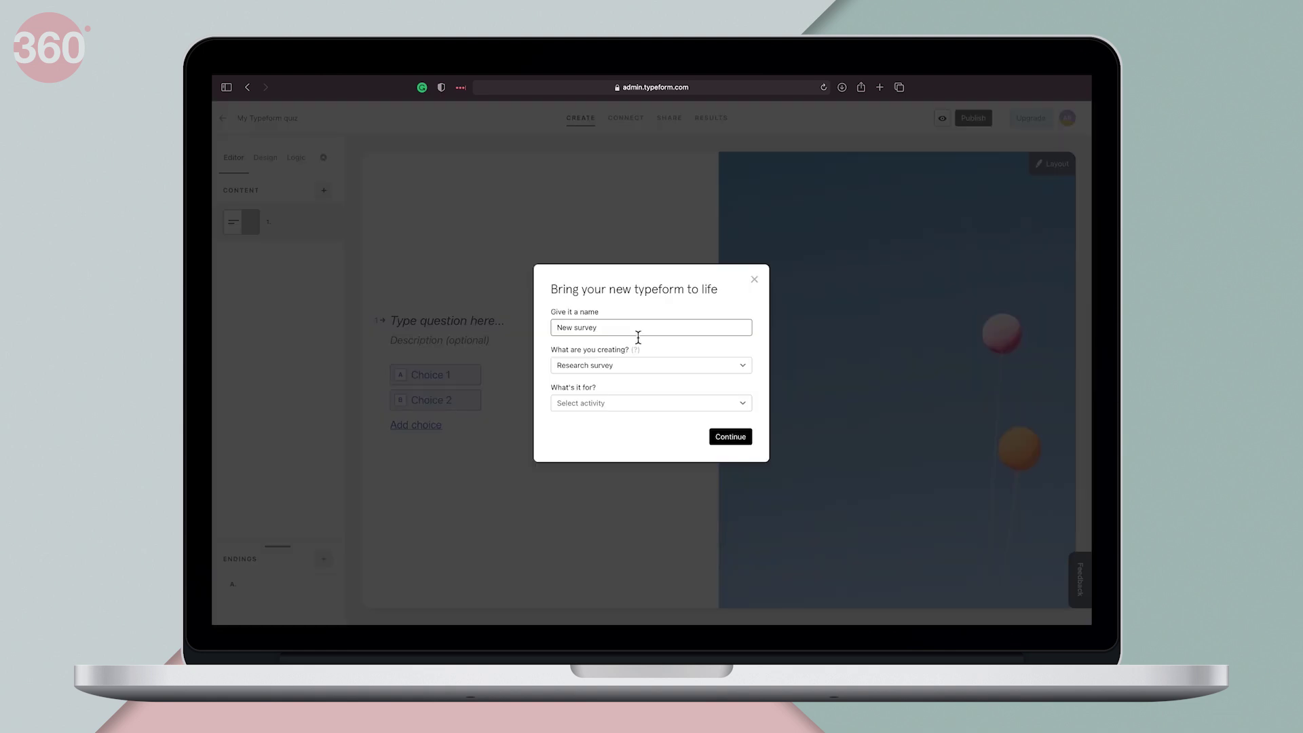
{"action": "left_click", "coordinate": [718, 409]}
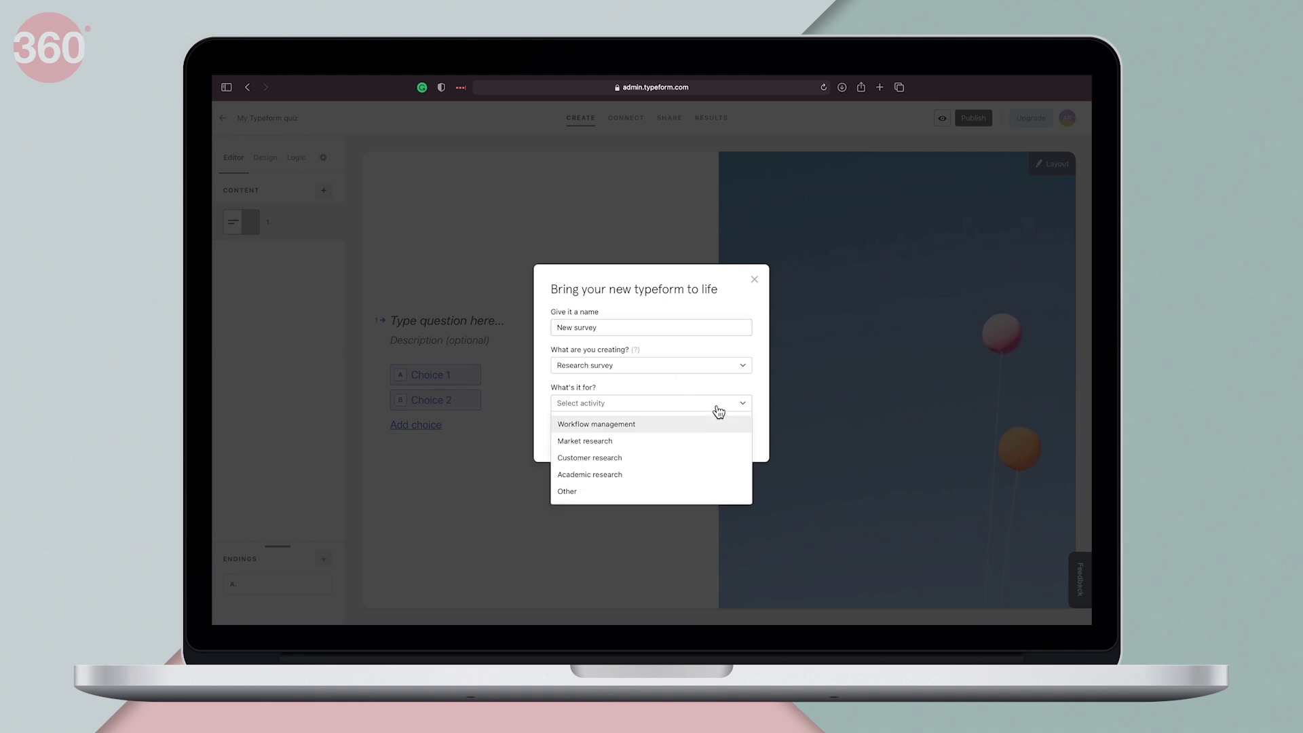
{"action": "left_click", "coordinate": [640, 458]}
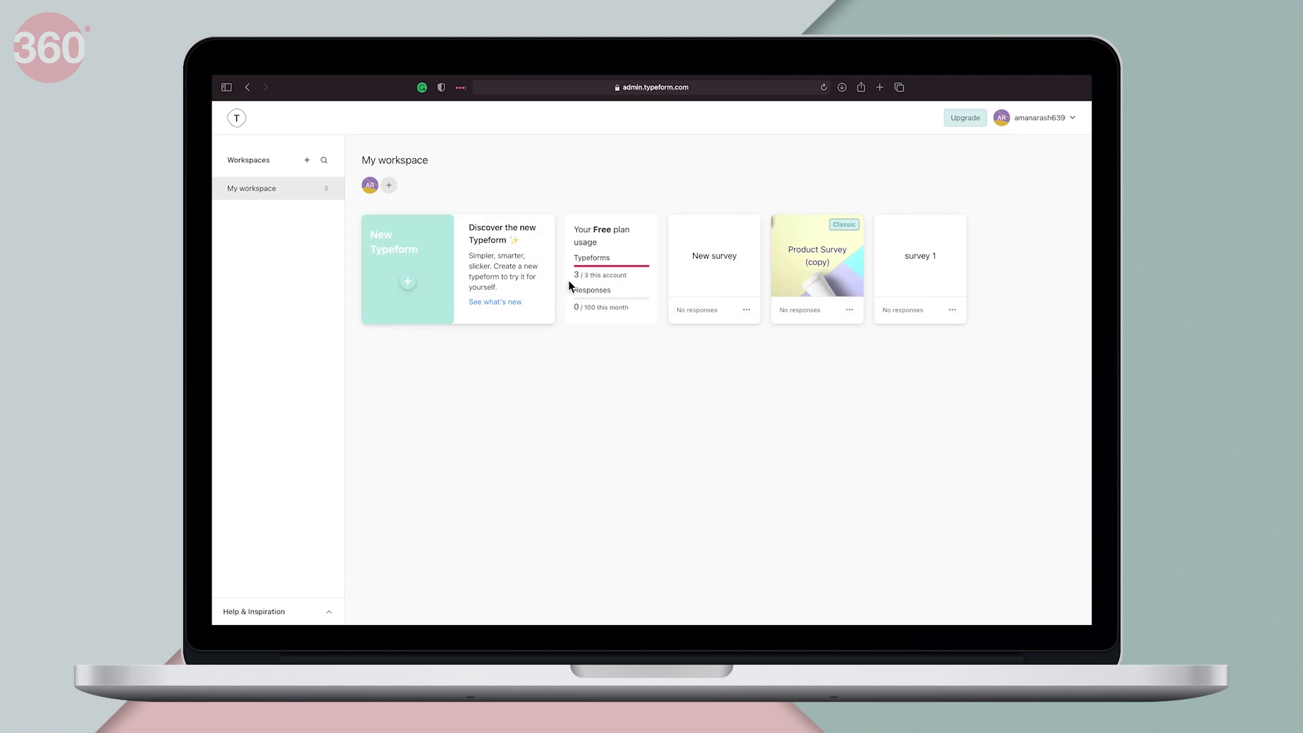
Step: Open the Upgrade page to compare the Essentials, Professional and Premium monthly prices
{"action": "scroll", "coordinate": [595, 256], "scroll_direction": "up", "scroll_amount": 5}
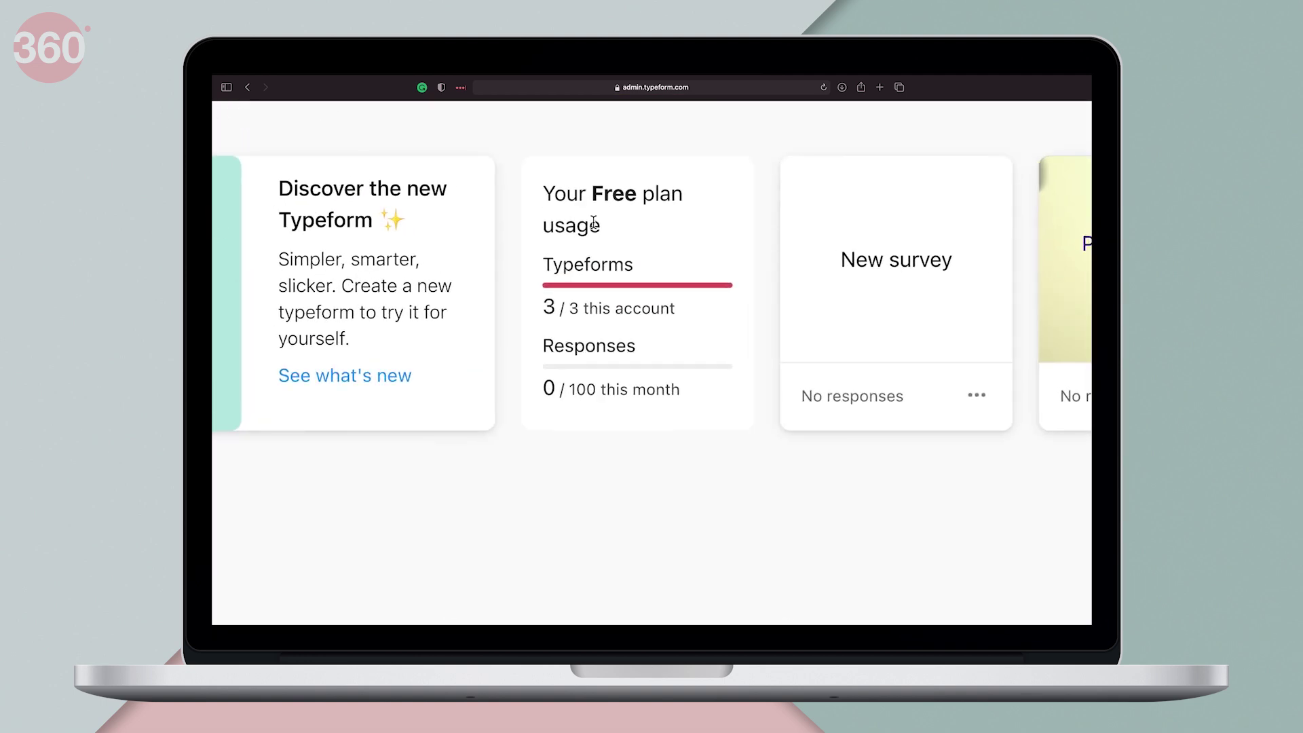
{"action": "scroll", "coordinate": [593, 222], "scroll_direction": "down", "scroll_amount": 5}
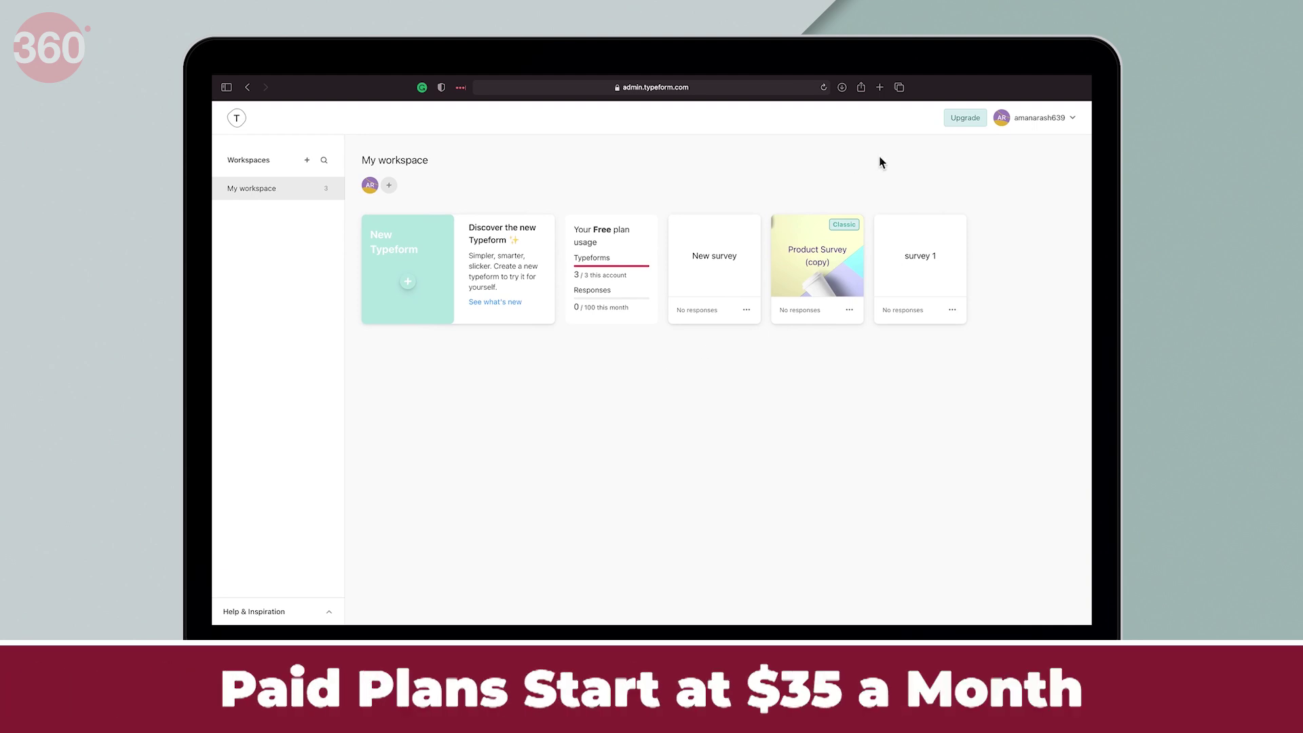
{"action": "left_click", "coordinate": [965, 119]}
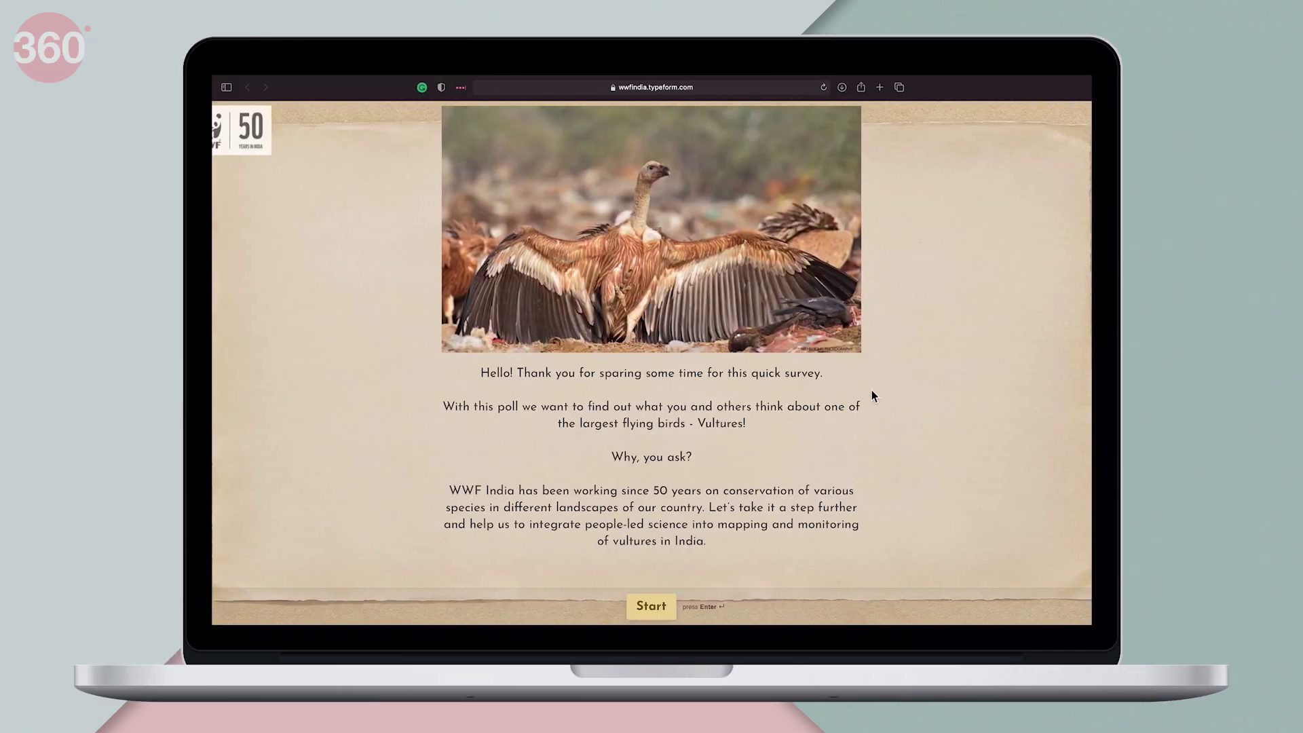
Step: Start the WWF India vulture survey and answer 'A lot!', then 'Yes'
{"action": "left_click", "coordinate": [663, 608]}
{"action": "left_click", "coordinate": [566, 399]}
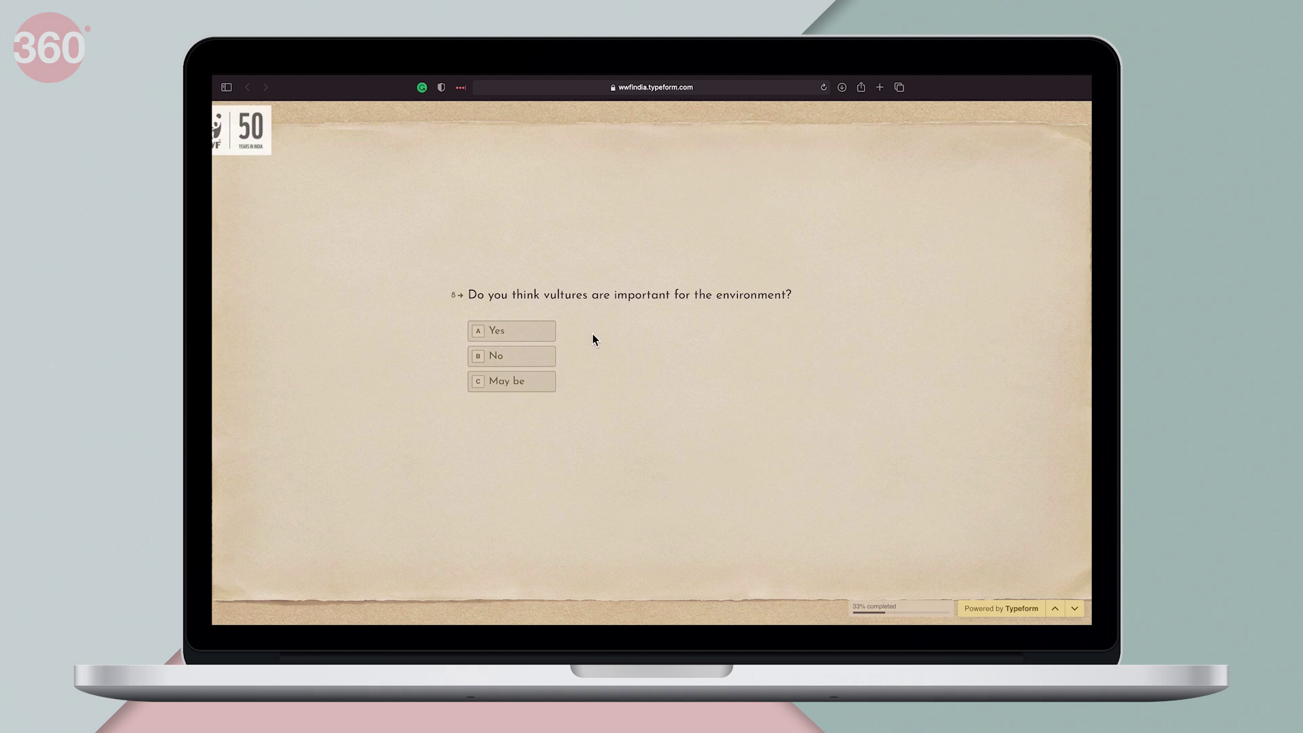
{"action": "left_click", "coordinate": [557, 331]}
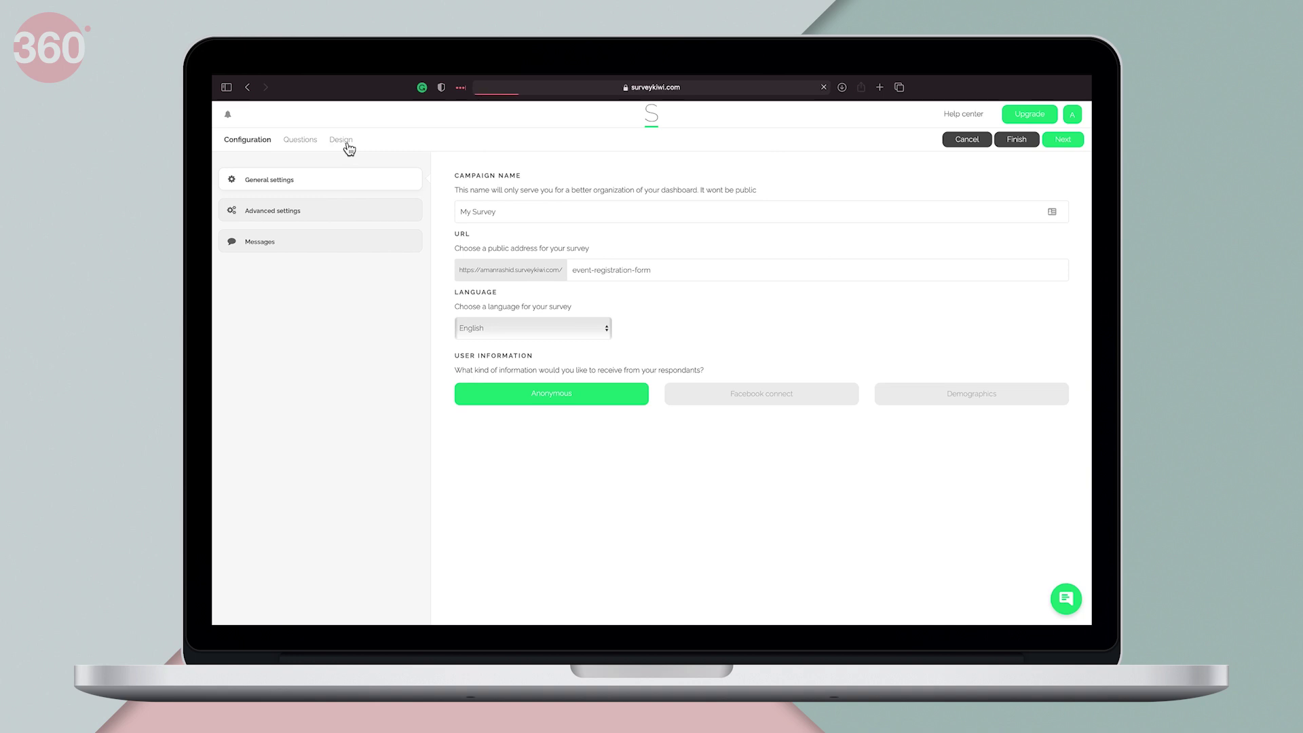
Step: Browse SurveyKiwi's predefined Design themes, then view the Background colour and image settings
{"action": "left_click", "coordinate": [345, 142]}
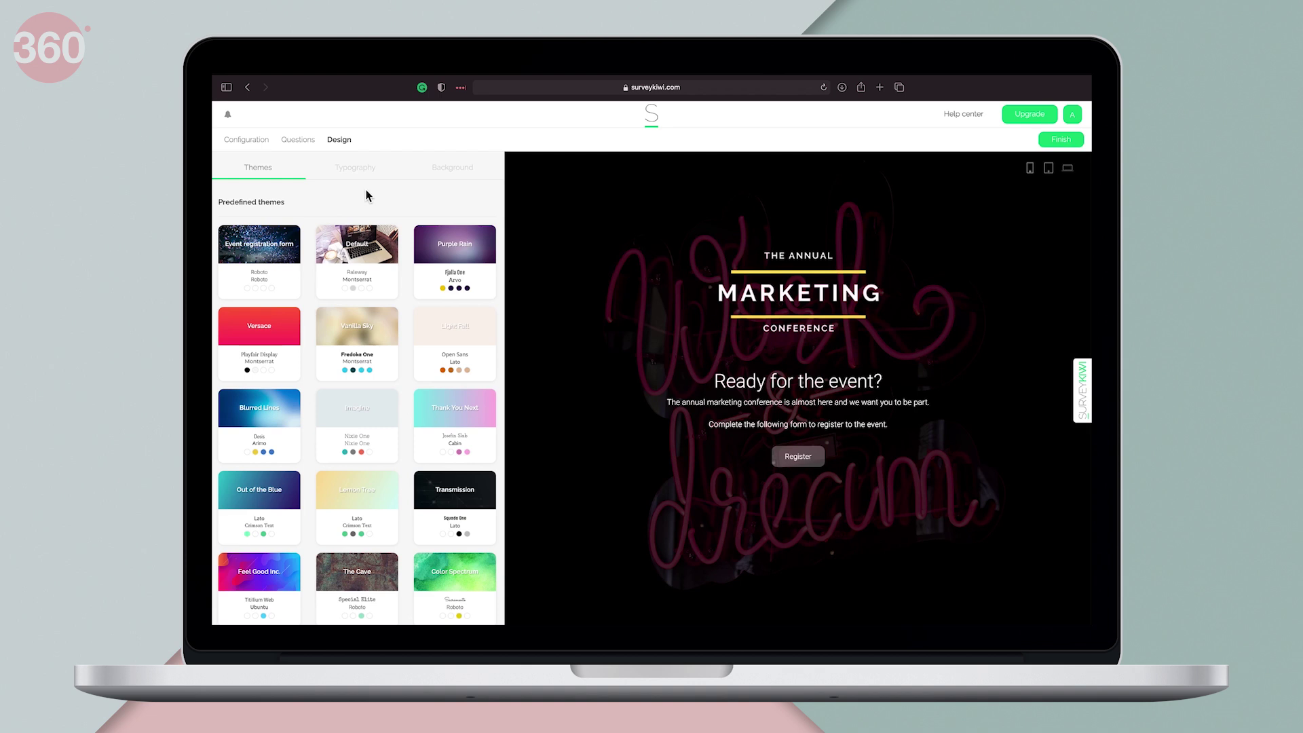
{"action": "scroll", "coordinate": [403, 342], "scroll_direction": "down", "scroll_amount": 10}
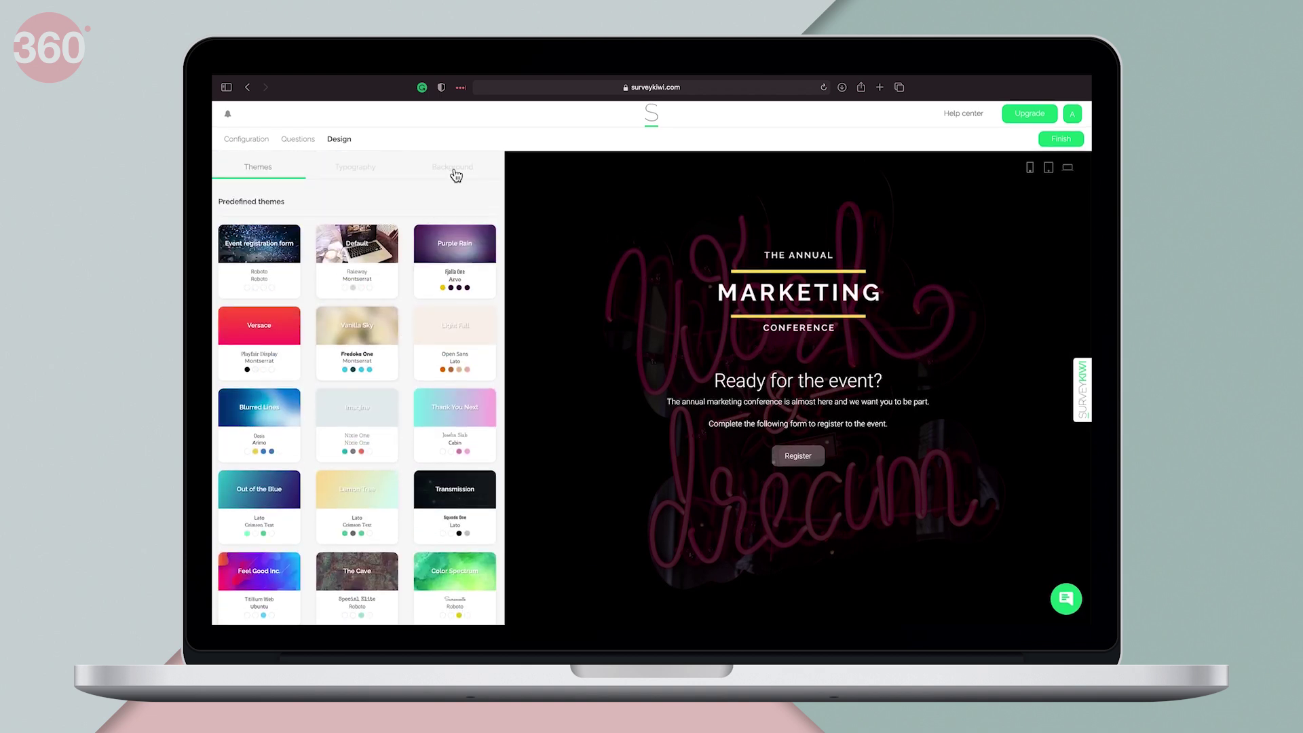
{"action": "left_click", "coordinate": [455, 169]}
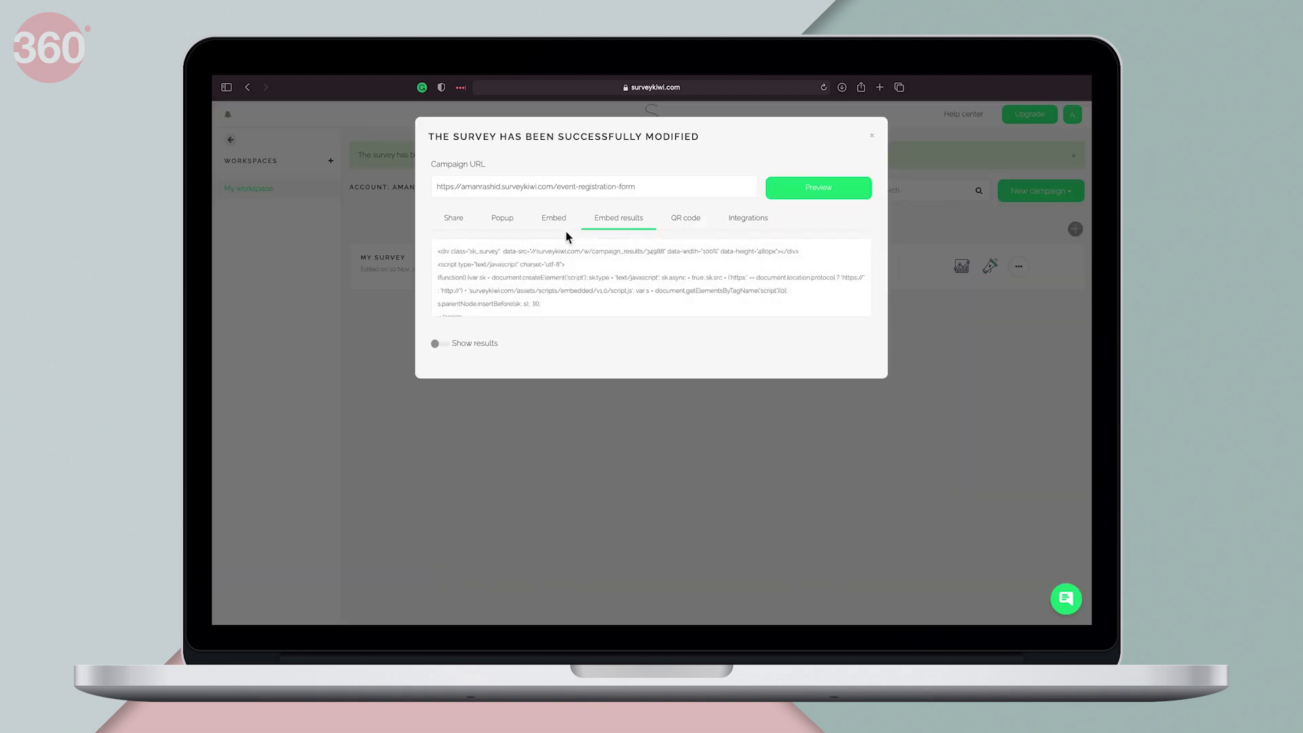
Step: View the survey's Popup embed code, QR code, social Share links and Integrations
{"action": "left_click", "coordinate": [513, 219]}
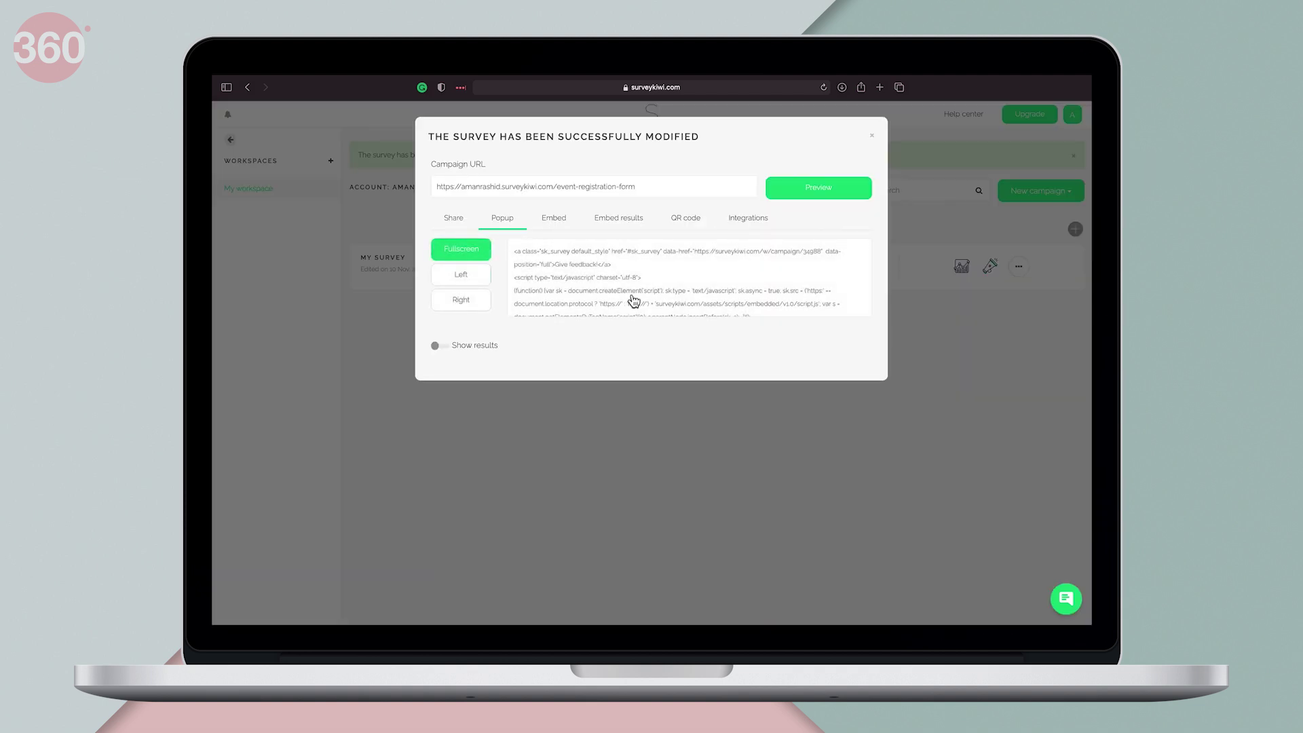
{"action": "left_click", "coordinate": [689, 218]}
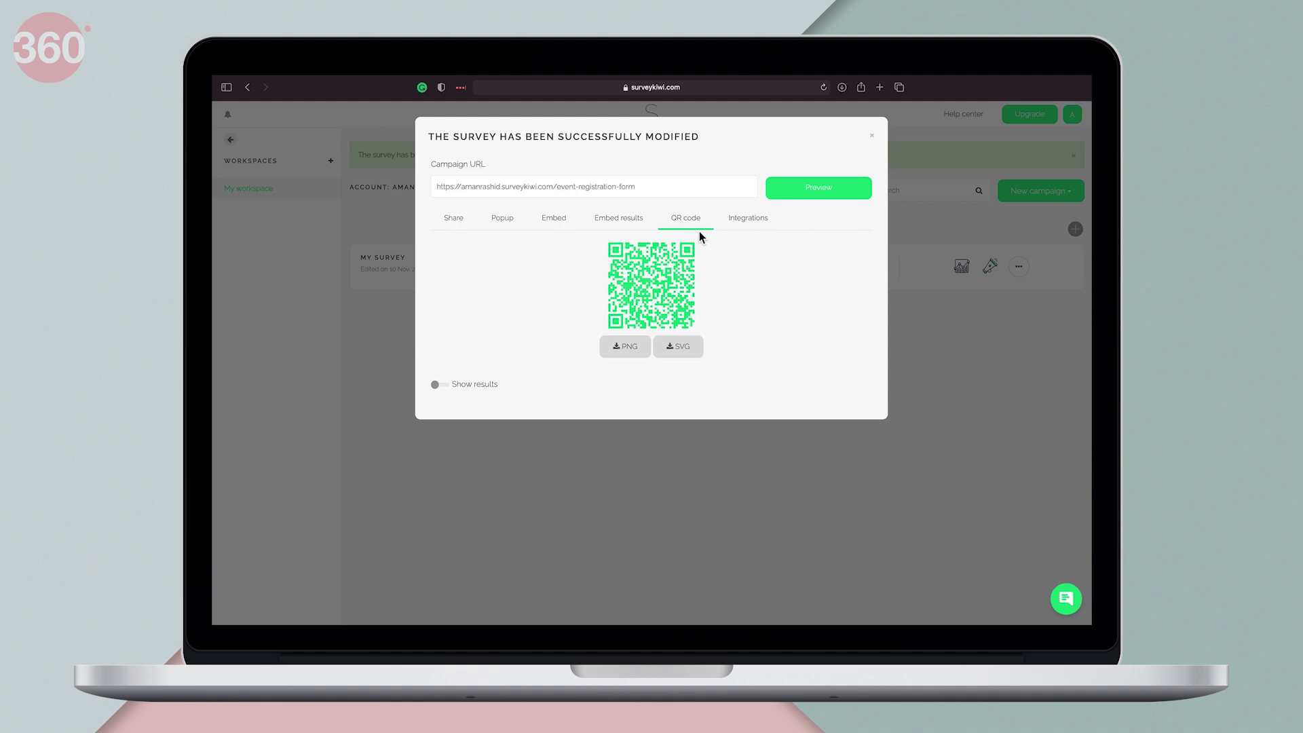
{"action": "left_click", "coordinate": [453, 218]}
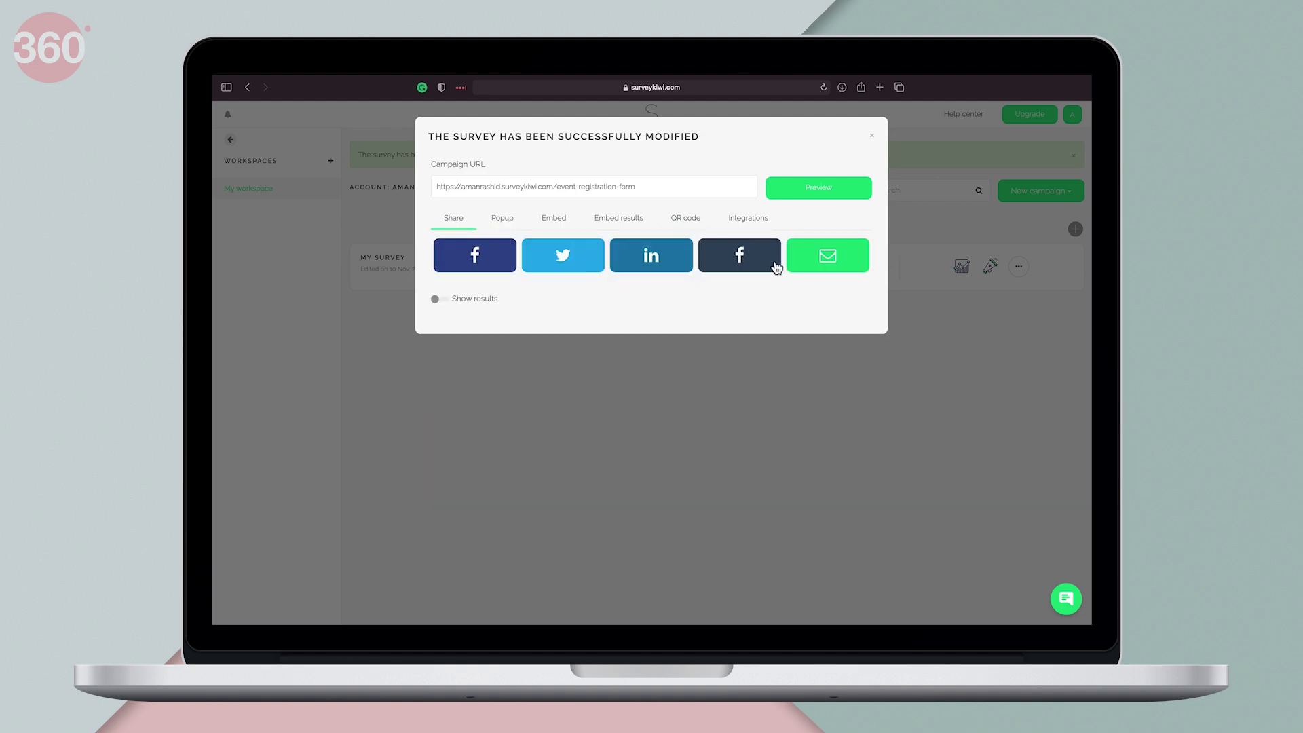
{"action": "left_click", "coordinate": [756, 221]}
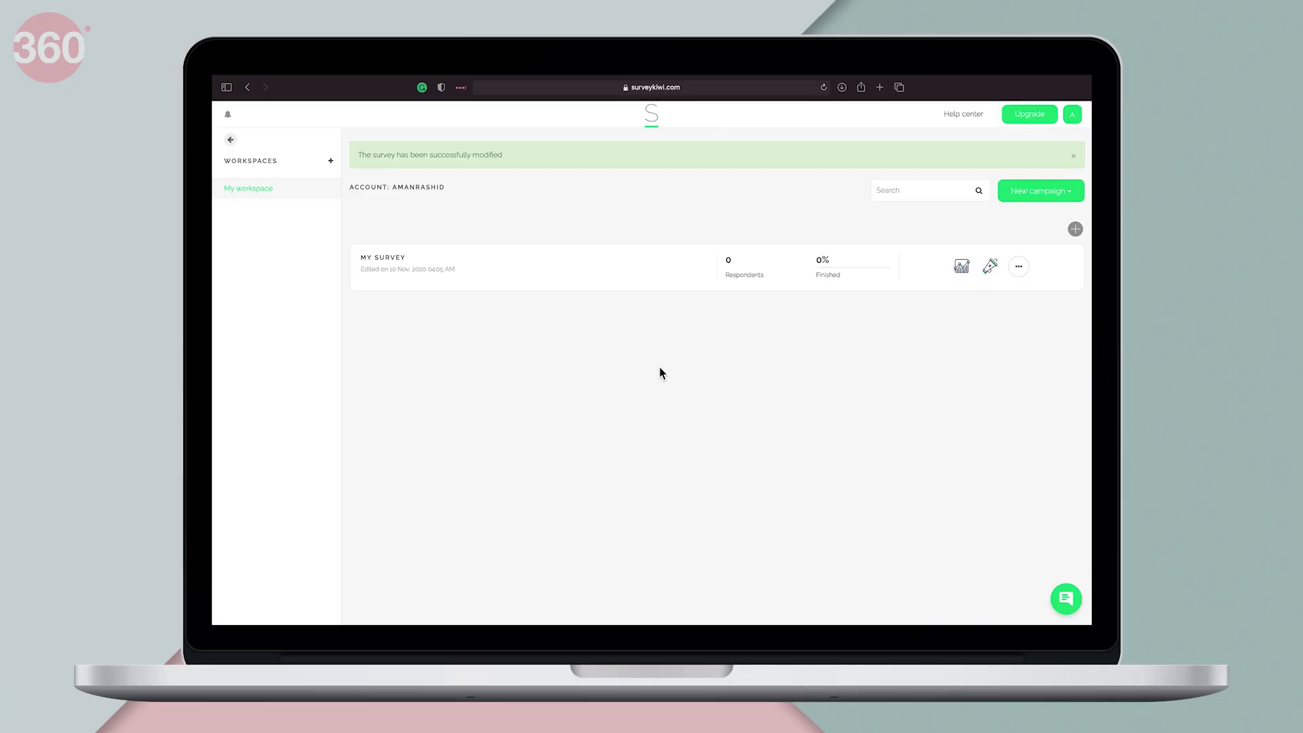
Step: Go to SurveyKiwi's upgrade plans from the campaign dashboard
{"action": "left_click", "coordinate": [1038, 126]}
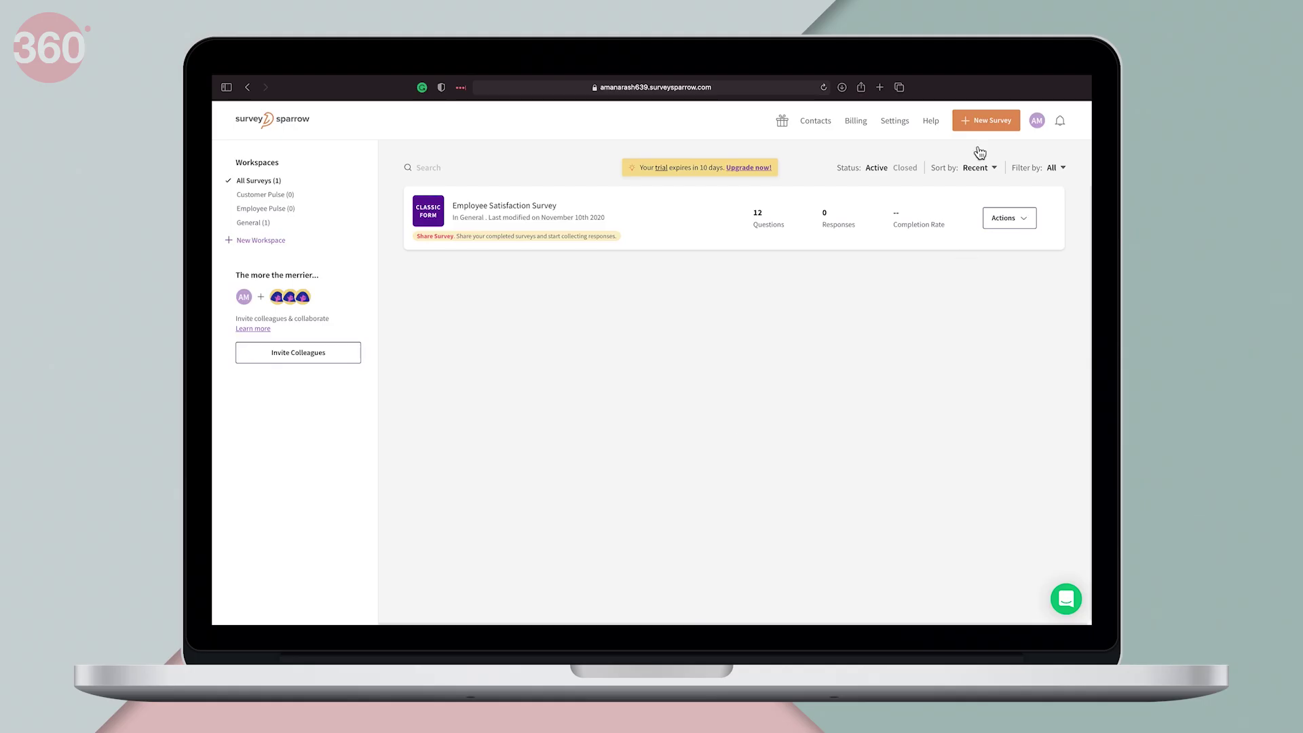
Step: Preview the Chat, NPS, Offline and 360 Degree survey types in the Start New dialog
{"action": "left_click", "coordinate": [1005, 132]}
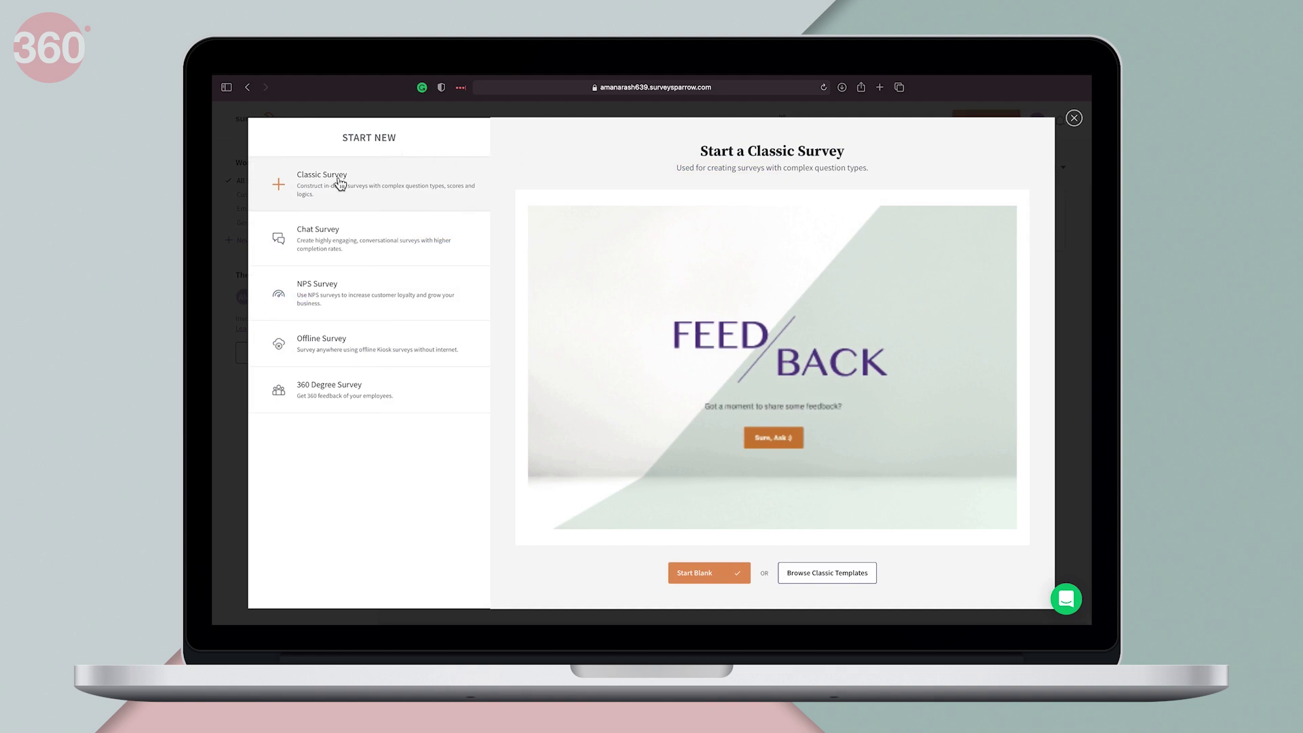
{"action": "left_click", "coordinate": [405, 251]}
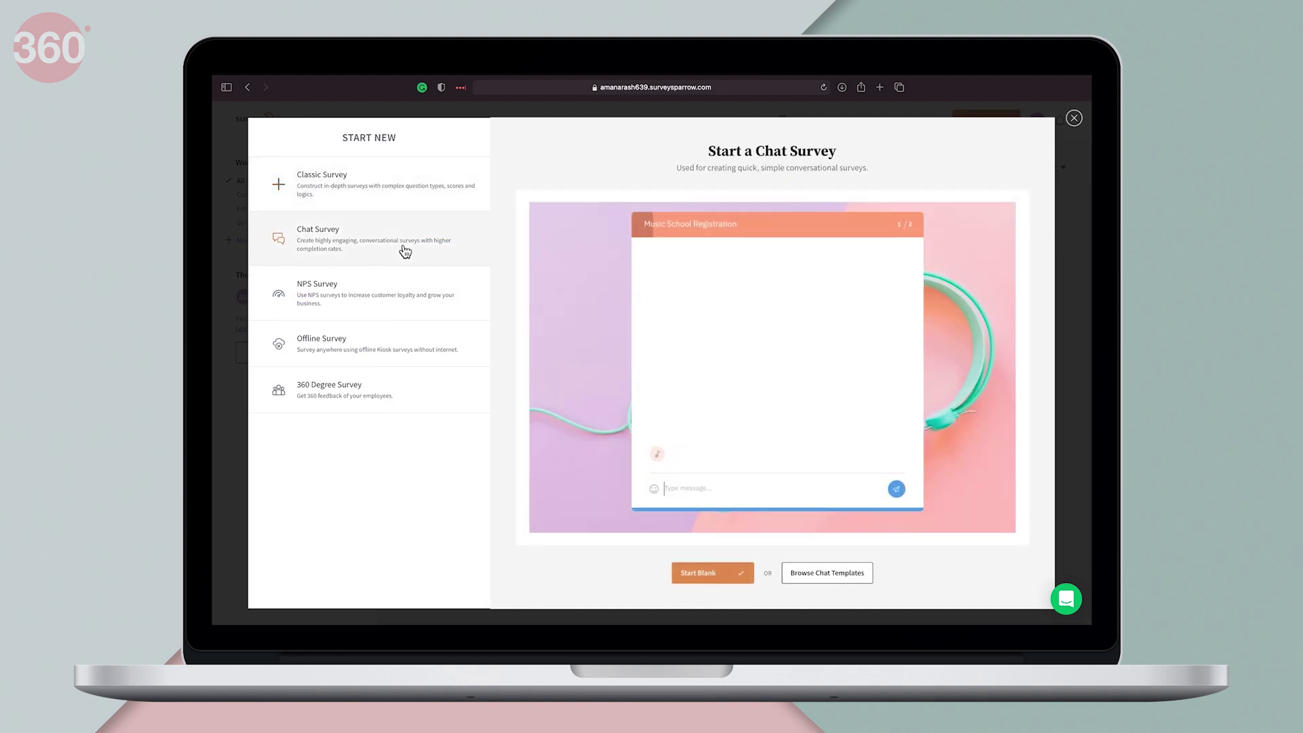
{"action": "left_click", "coordinate": [419, 296]}
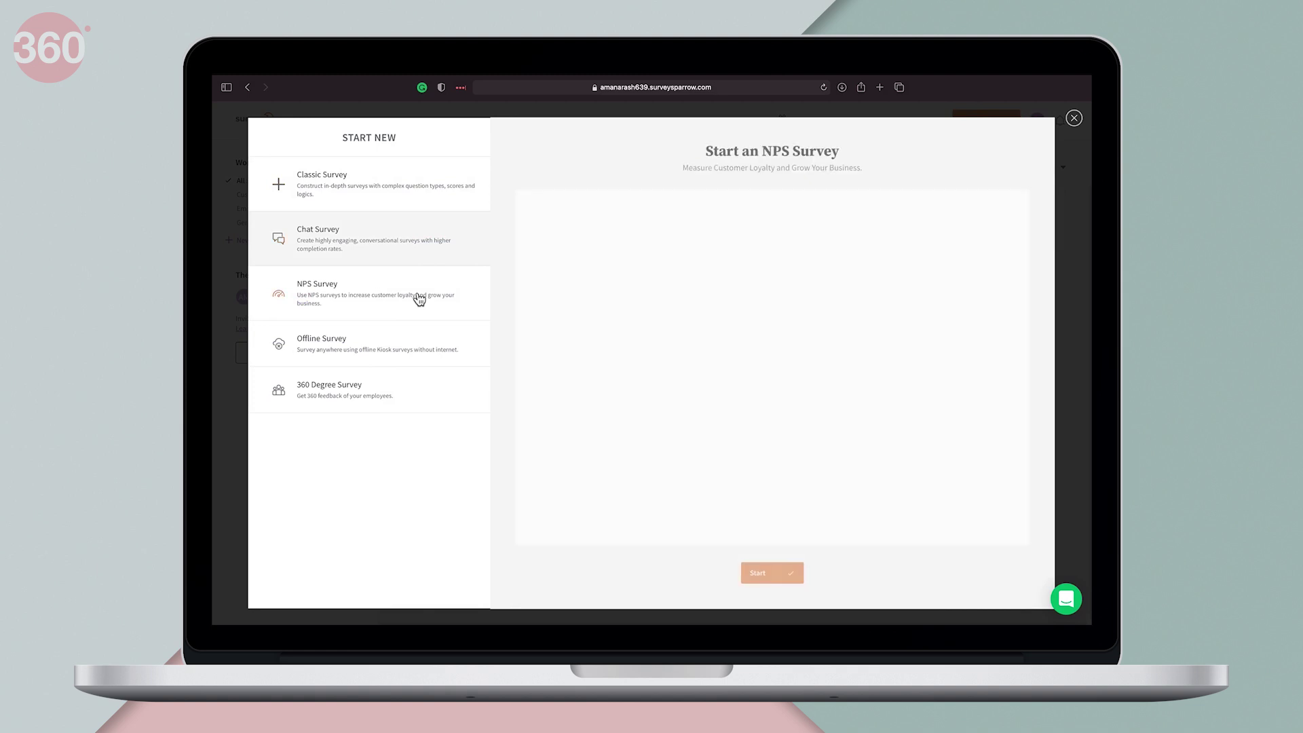
{"action": "left_click", "coordinate": [424, 351]}
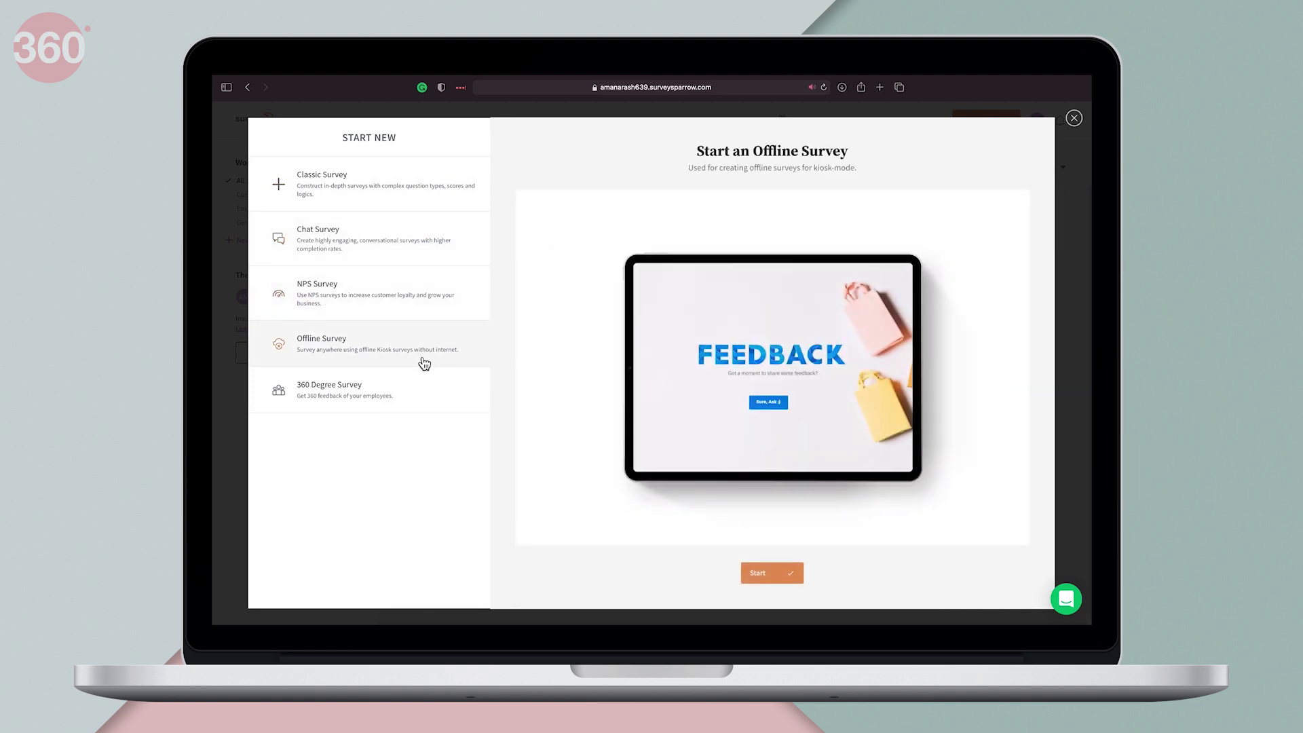
{"action": "left_click", "coordinate": [423, 393]}
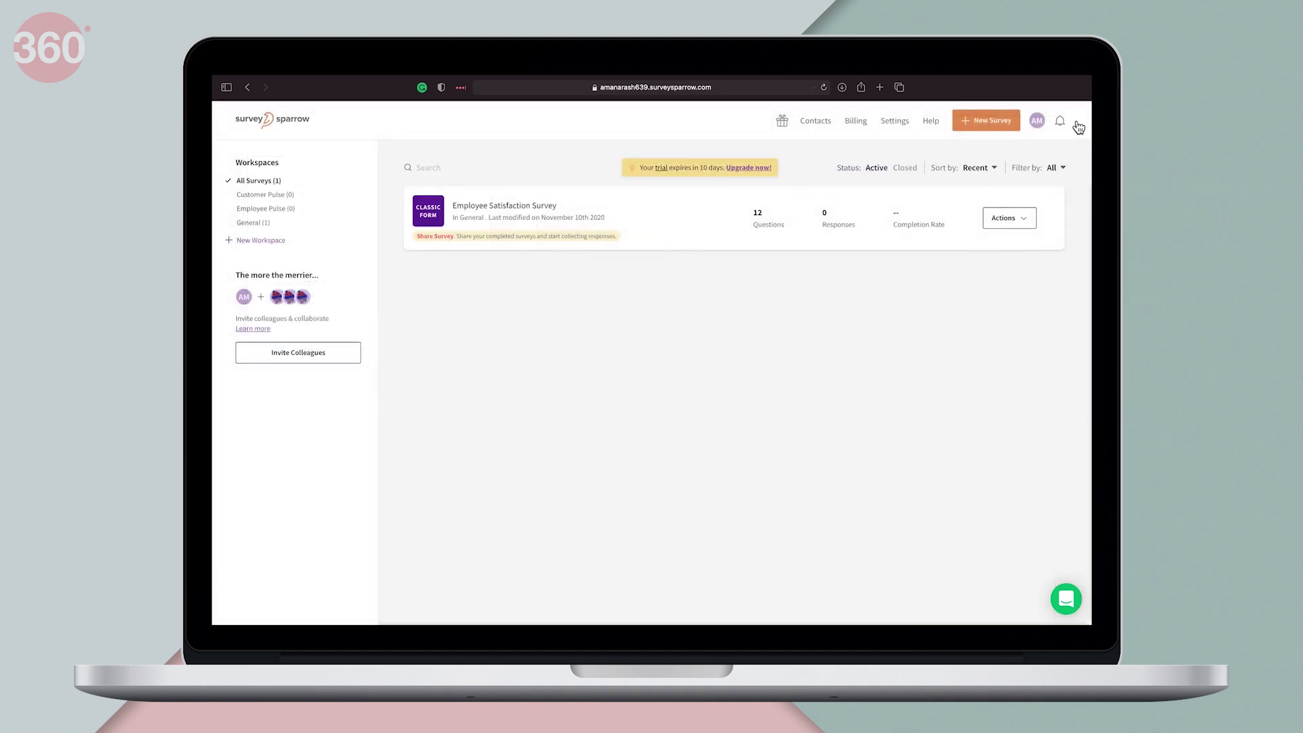
Step: View the Employee Satisfaction Survey's sharing options, question builder and design preview
{"action": "left_click", "coordinate": [535, 231]}
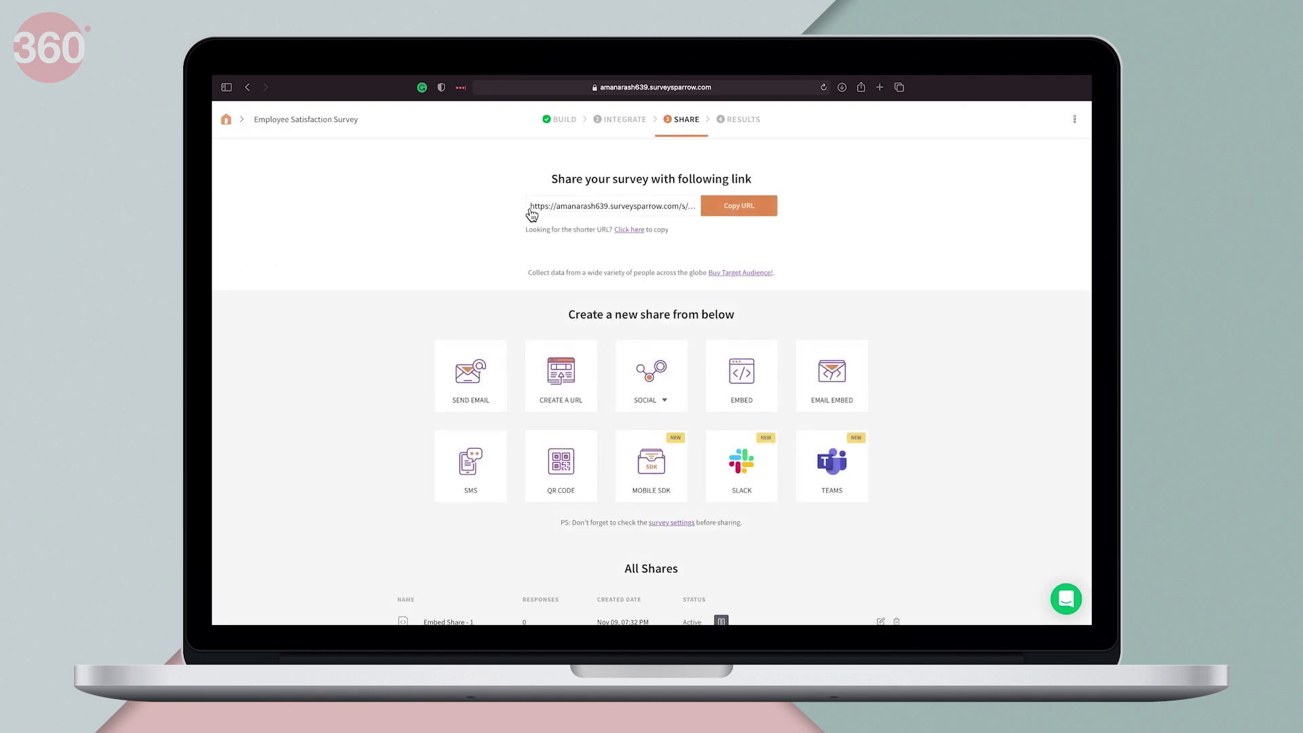
{"action": "left_click", "coordinate": [569, 122]}
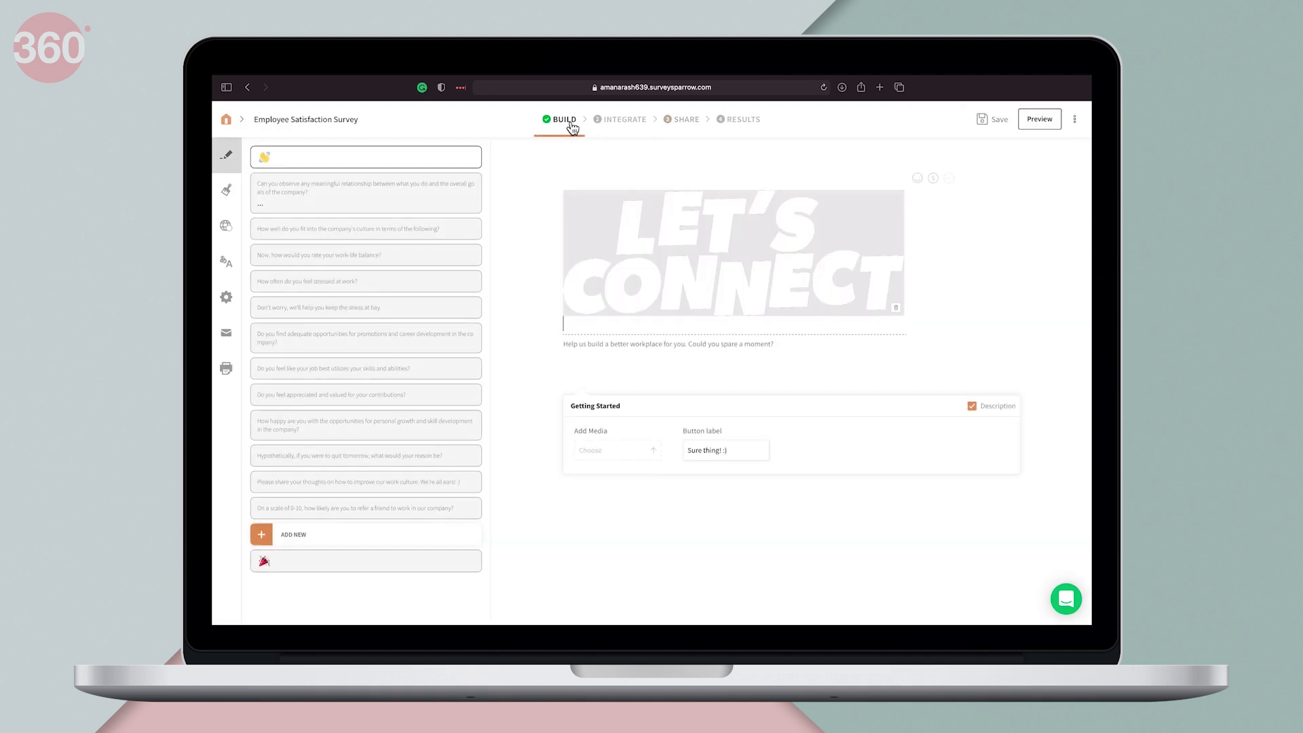
{"action": "left_click", "coordinate": [226, 190]}
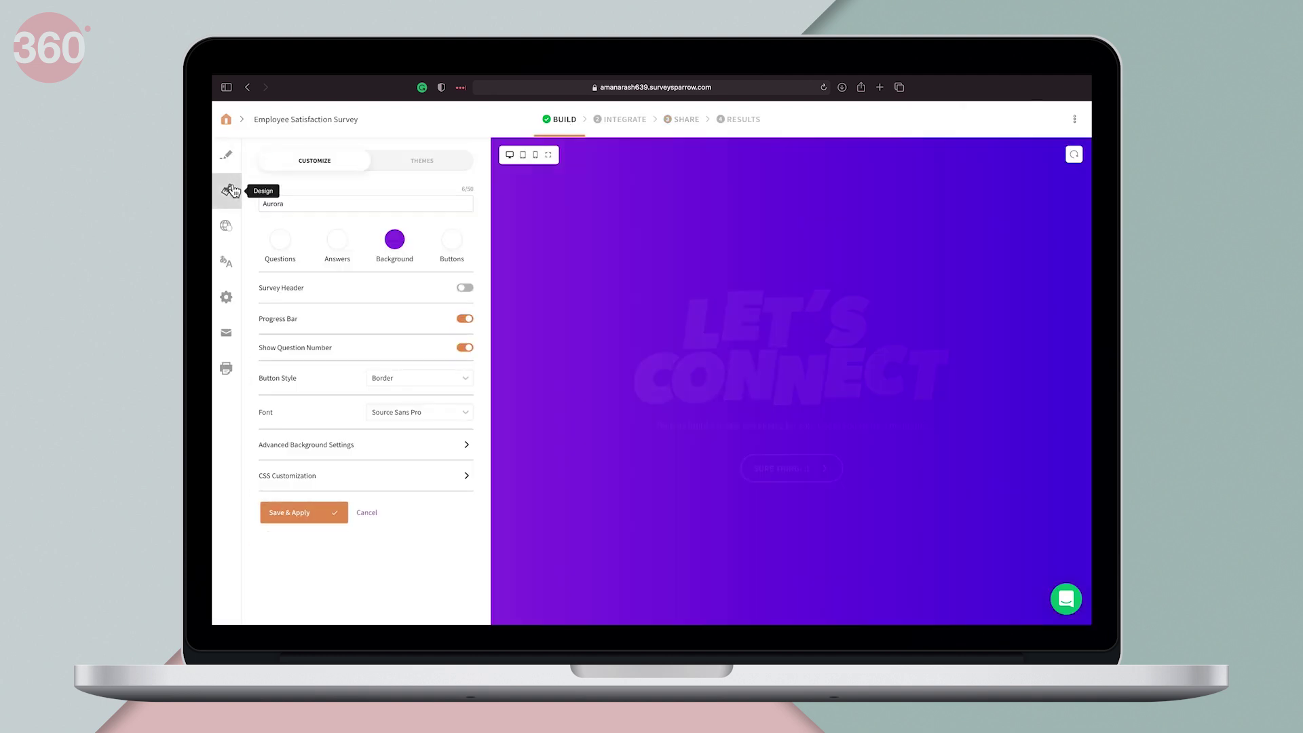
{"action": "left_click", "coordinate": [797, 472]}
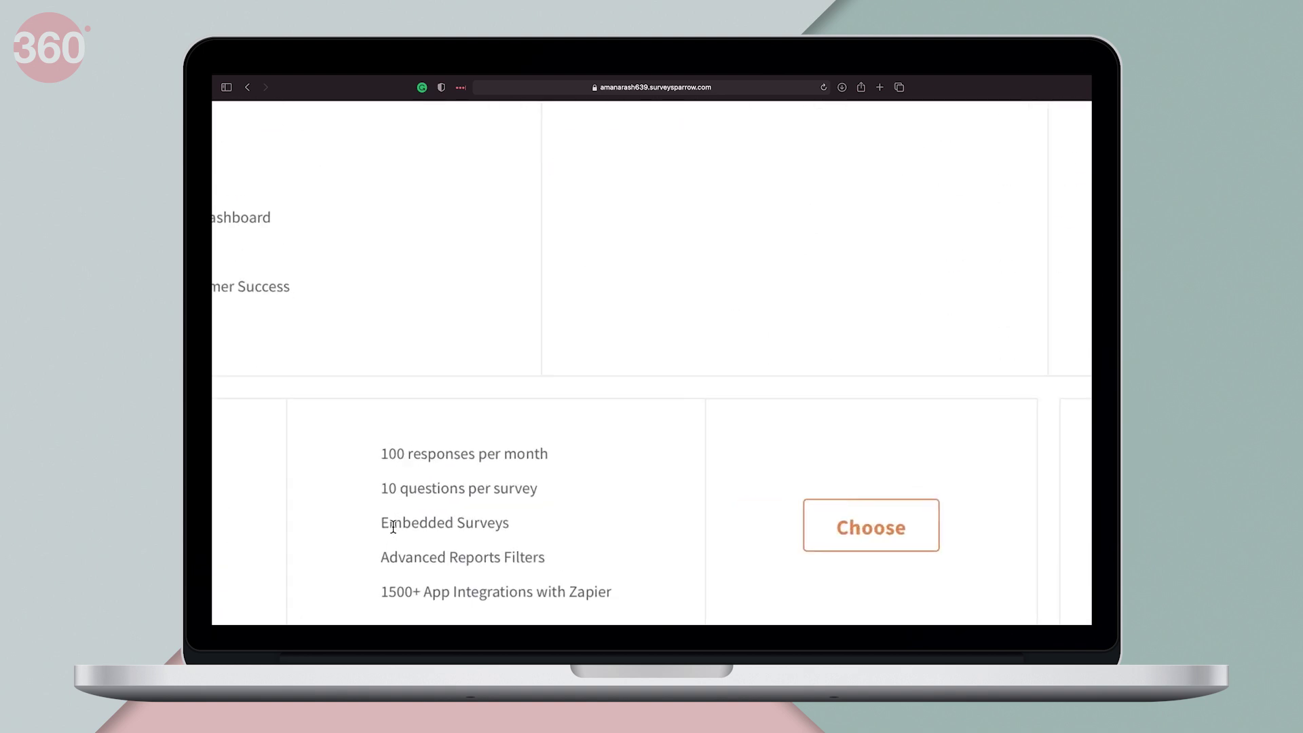
Step: Scroll the pricing table to the Free $0/mo plan's limits
{"action": "scroll", "coordinate": [394, 529], "scroll_direction": "left", "scroll_amount": 1}
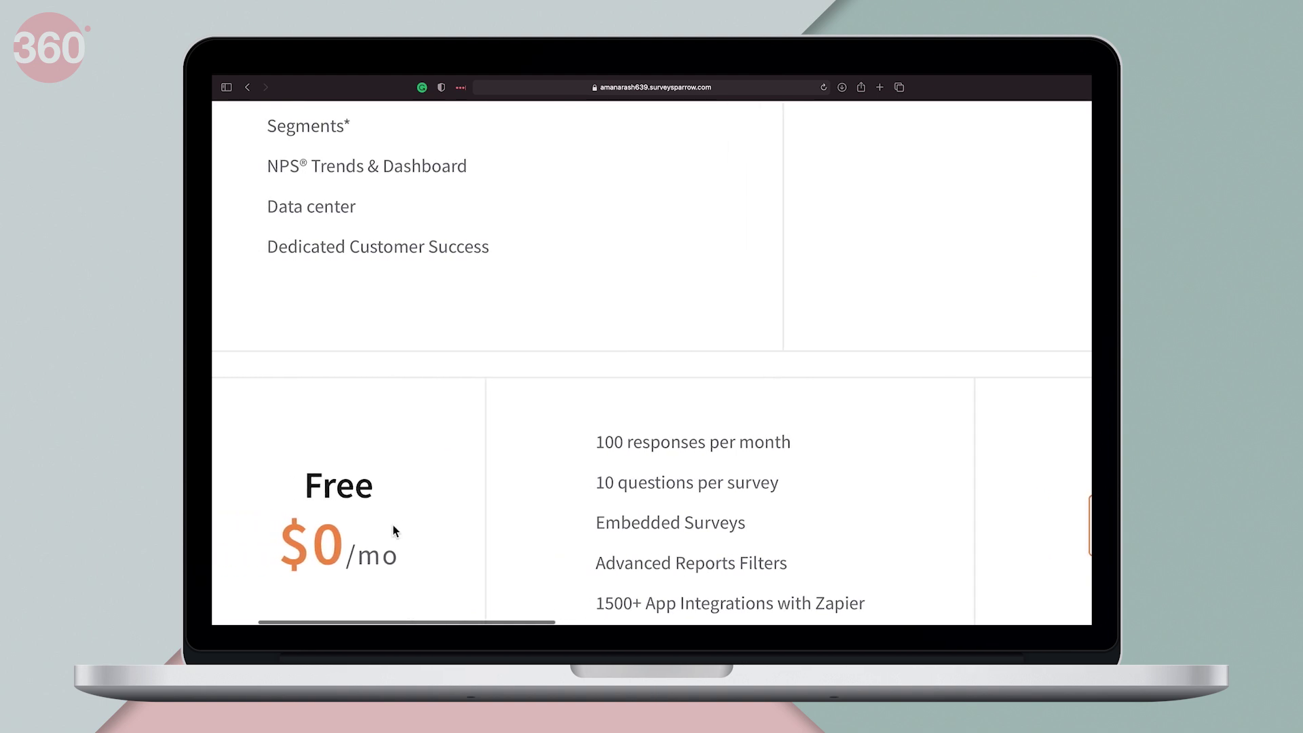
{"action": "scroll", "coordinate": [992, 471], "scroll_direction": "up", "scroll_amount": 5}
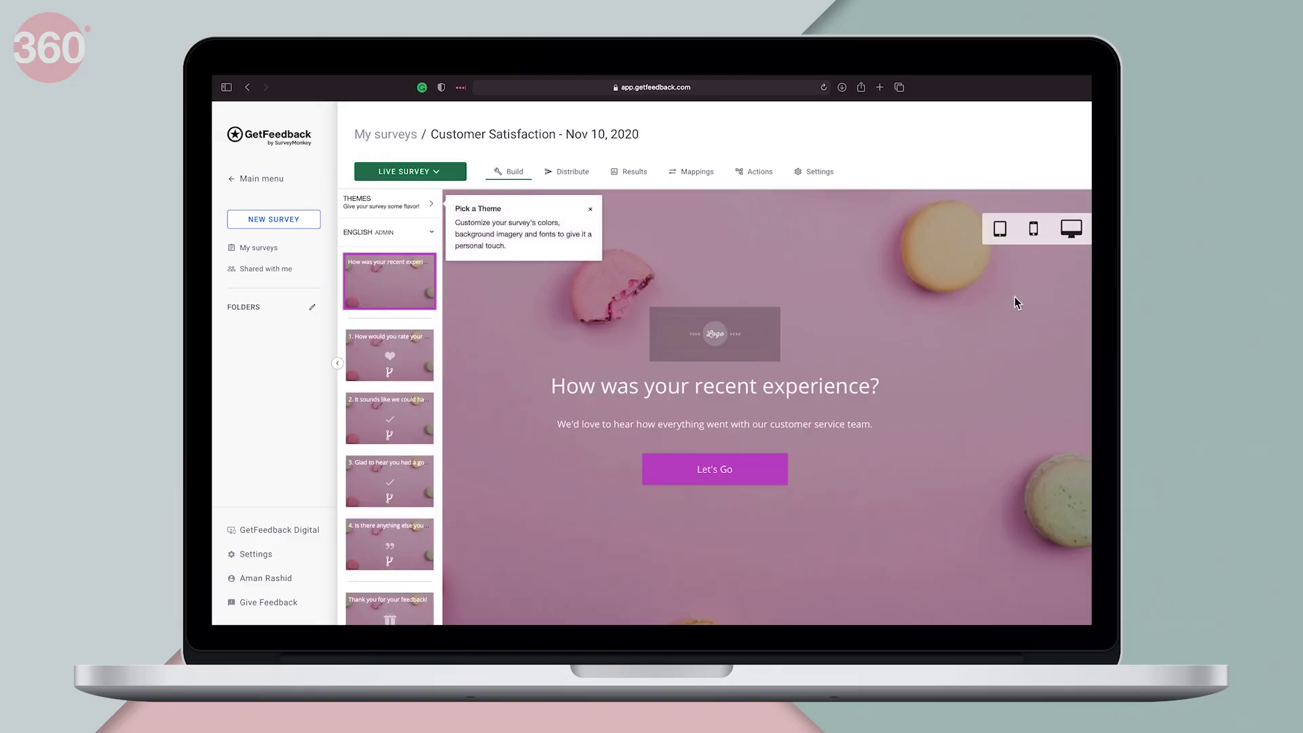
Step: Preview the Customer Satisfaction survey on tablet, phone and desktop, then display its 'Thank you for your feedback!' page
{"action": "left_click", "coordinate": [1000, 230]}
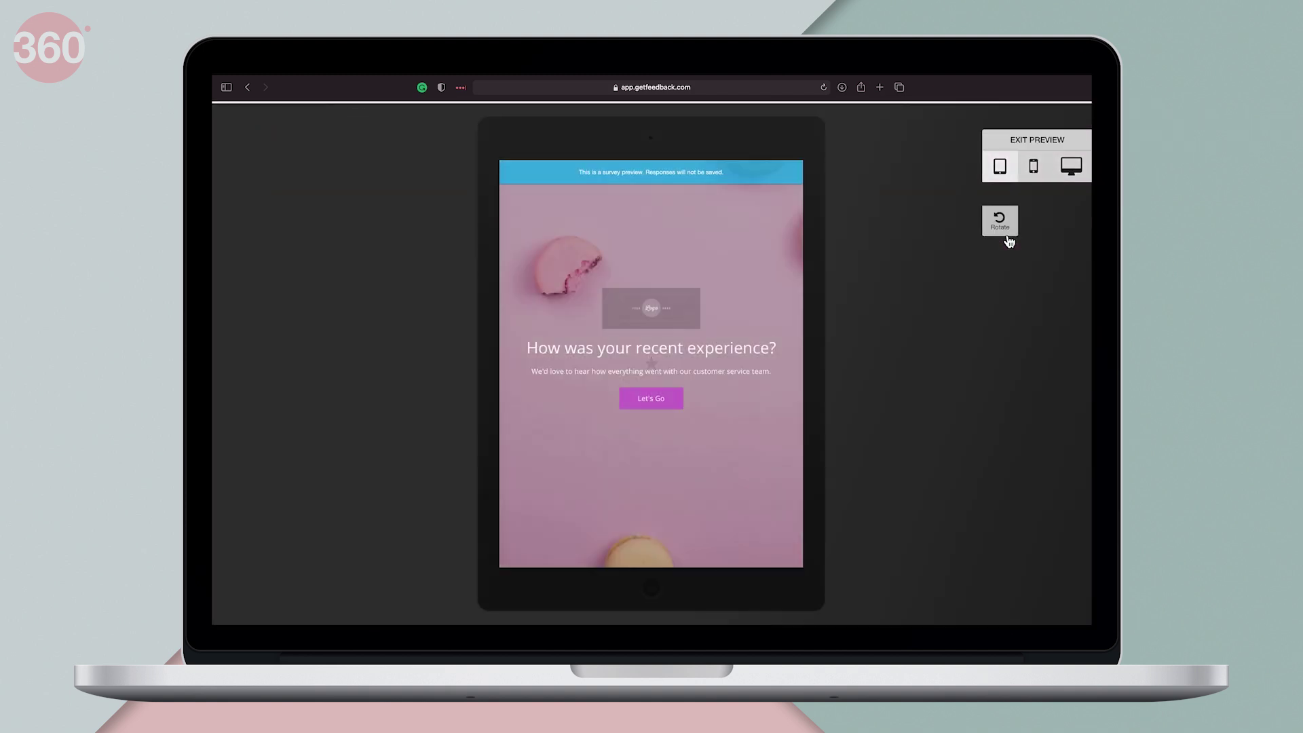
{"action": "left_click", "coordinate": [1034, 168]}
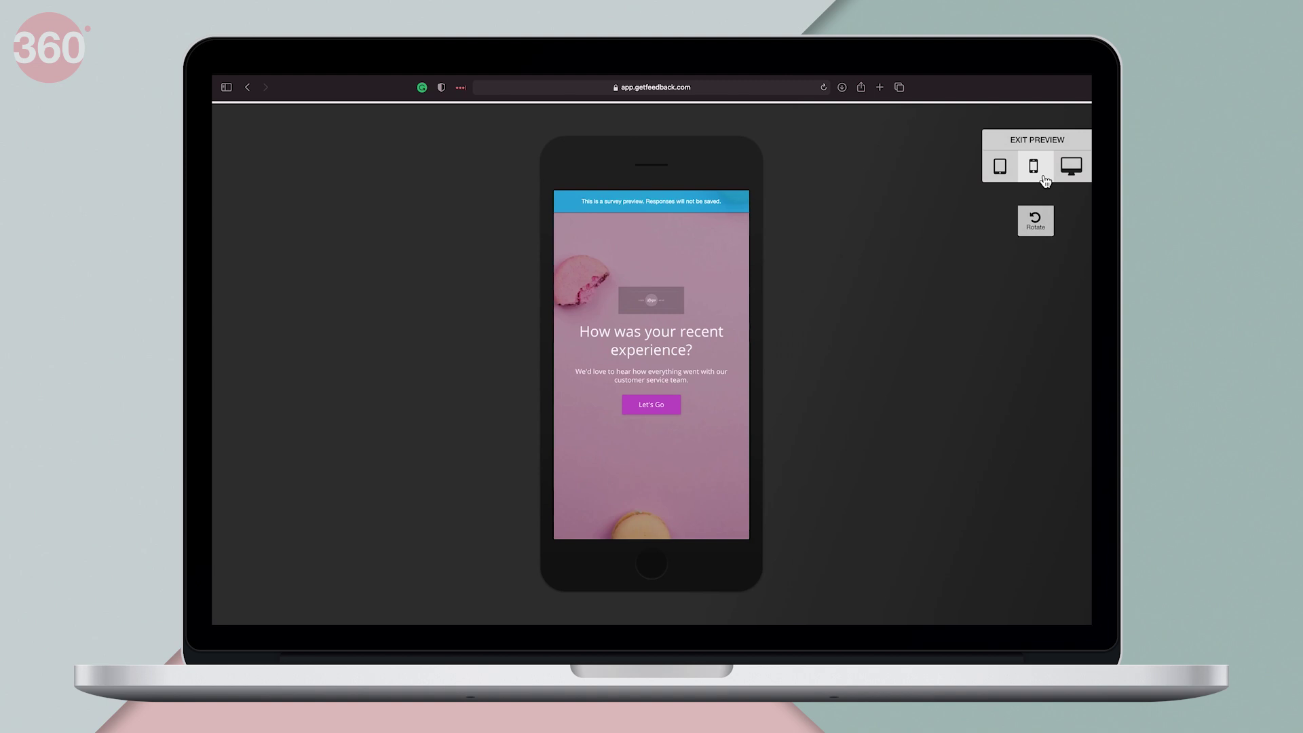
{"action": "left_click", "coordinate": [1062, 179]}
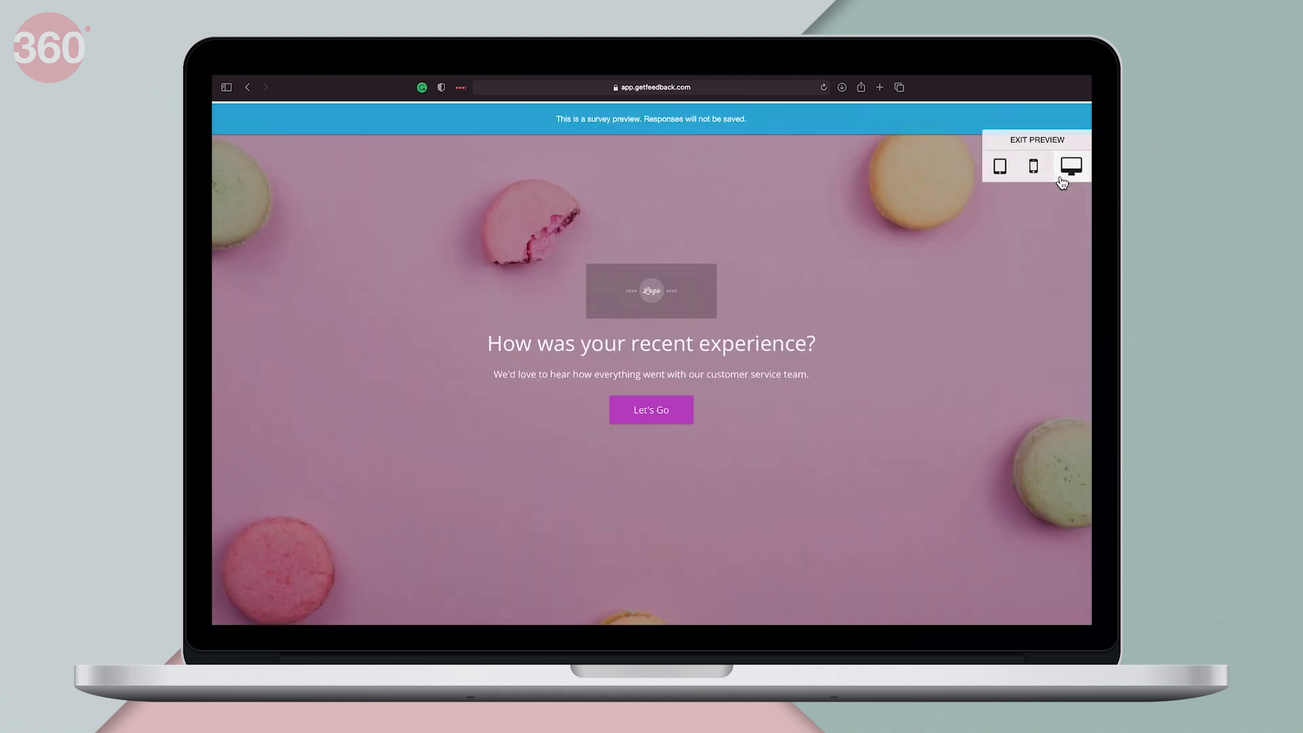
{"action": "left_click", "coordinate": [1048, 148]}
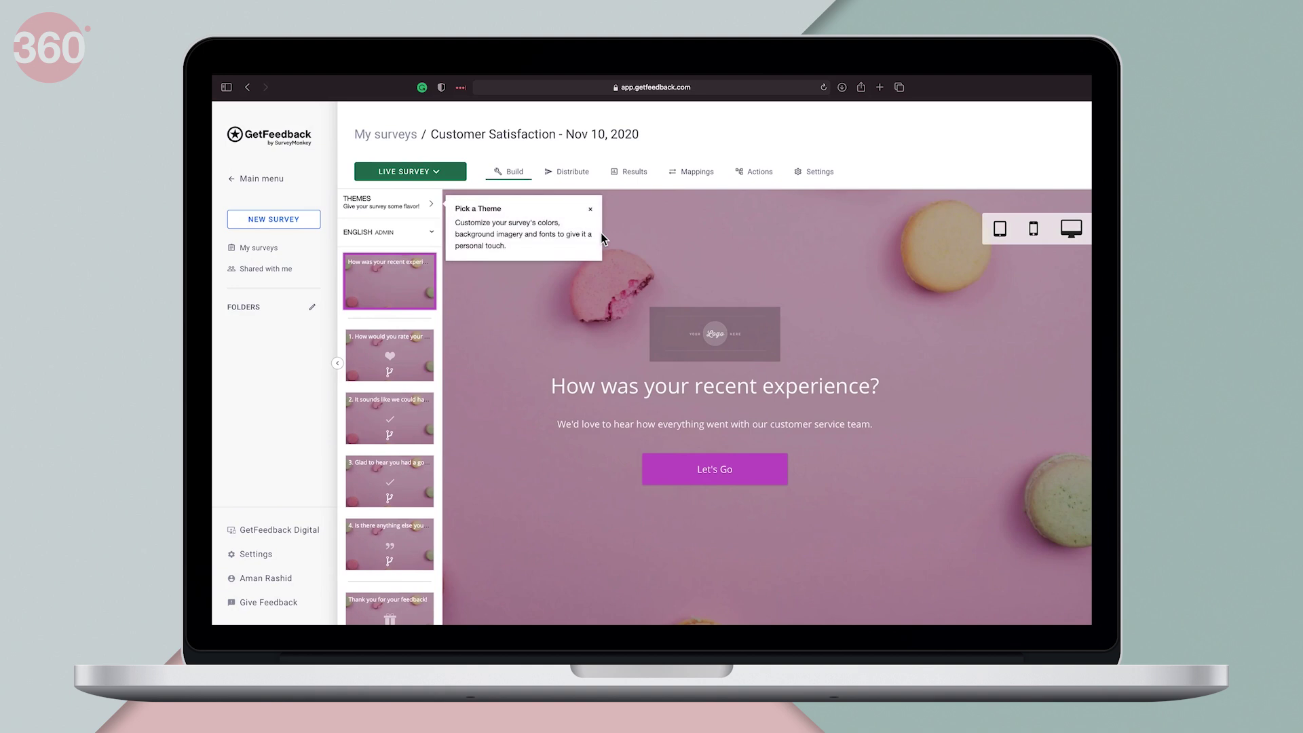
{"action": "left_click", "coordinate": [593, 210]}
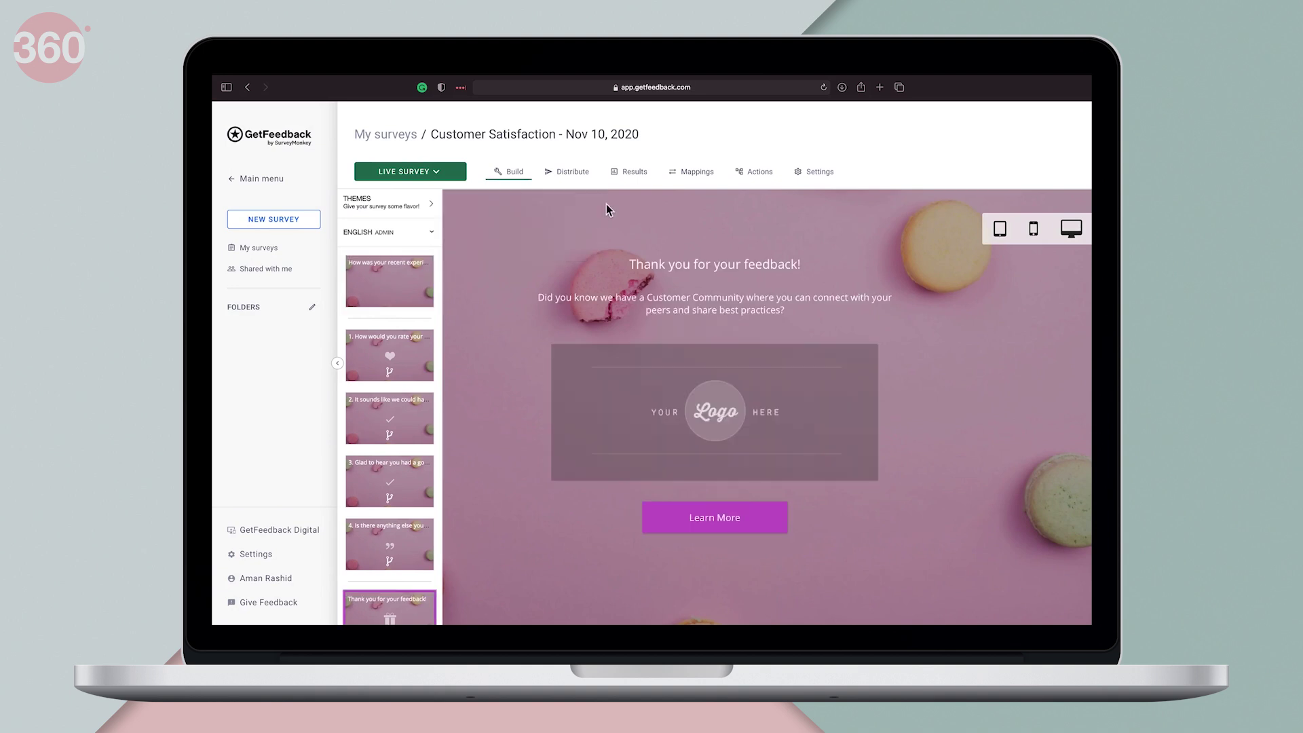
Step: Review the Distribute channel options and bring up the upgrade requirement for locked SMS sharing
{"action": "left_click", "coordinate": [582, 173]}
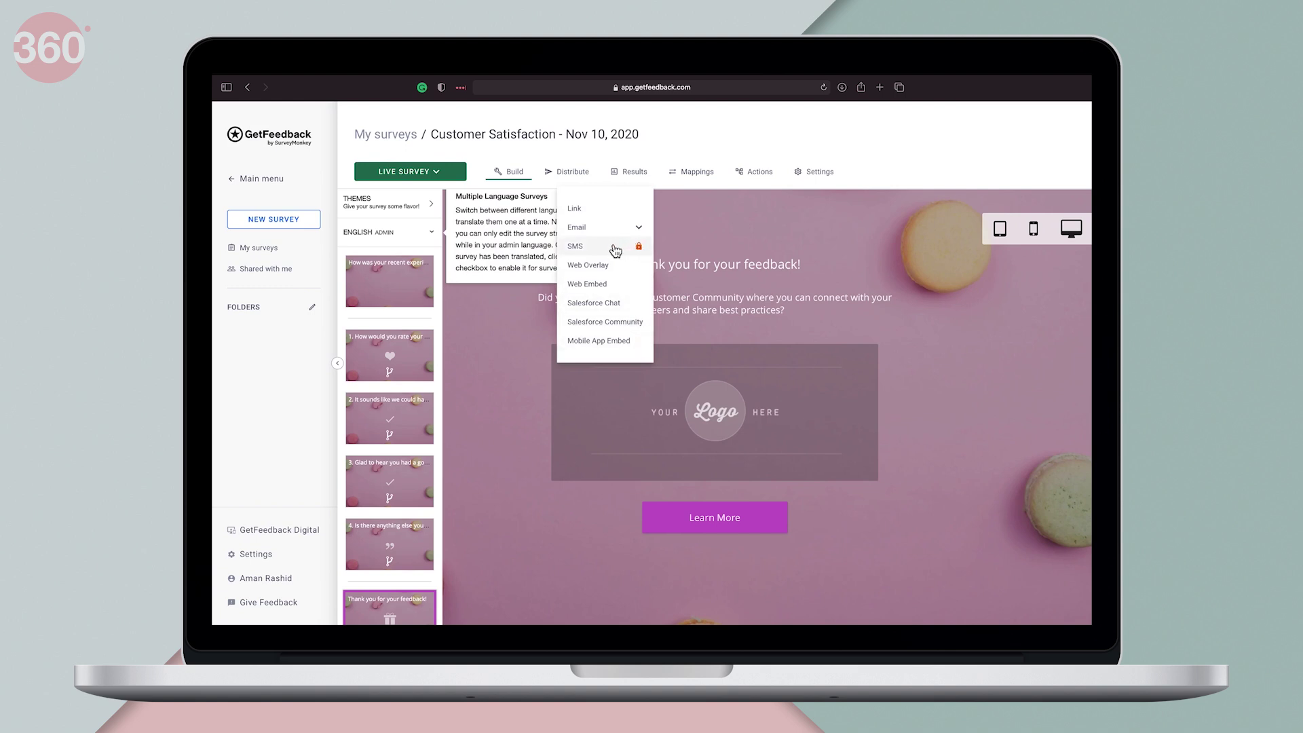
{"action": "left_click", "coordinate": [637, 252]}
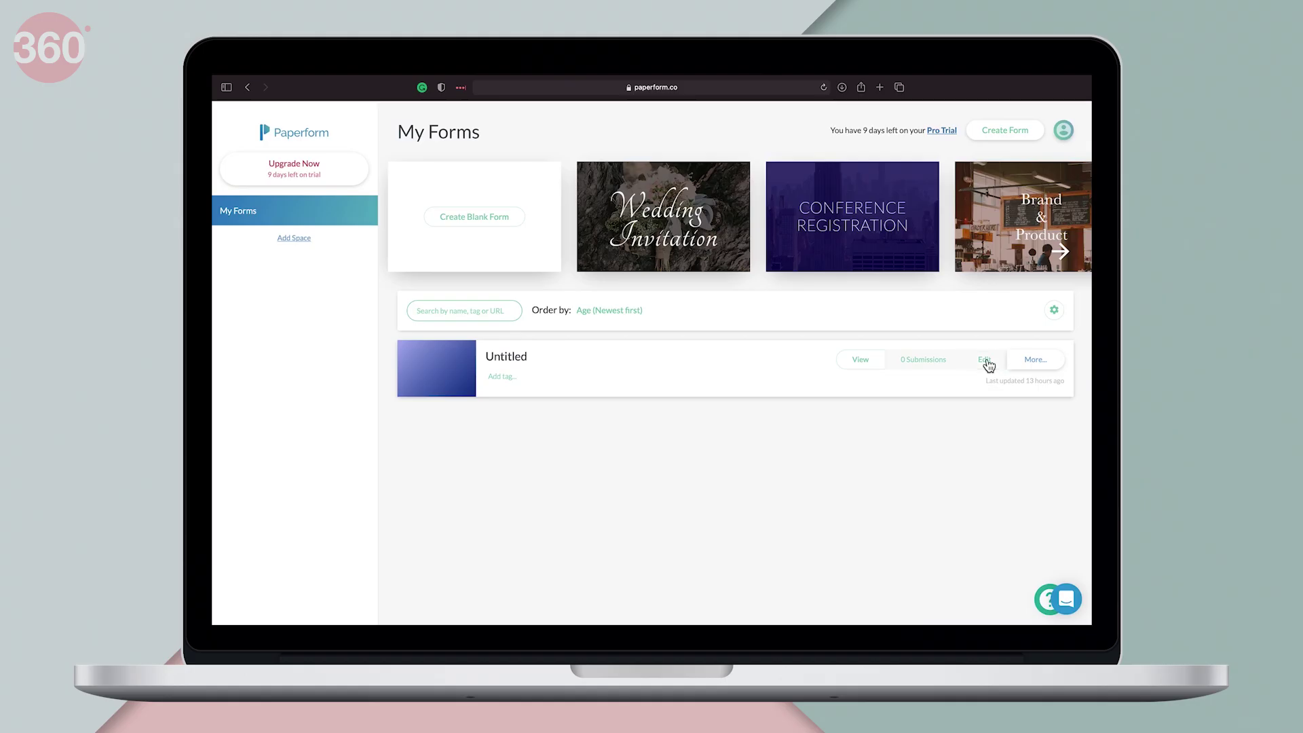
Step: Switch on Coupons in the Product Marketing Survey's Payments configuration, then go back to the dashboard
{"action": "left_click", "coordinate": [985, 360]}
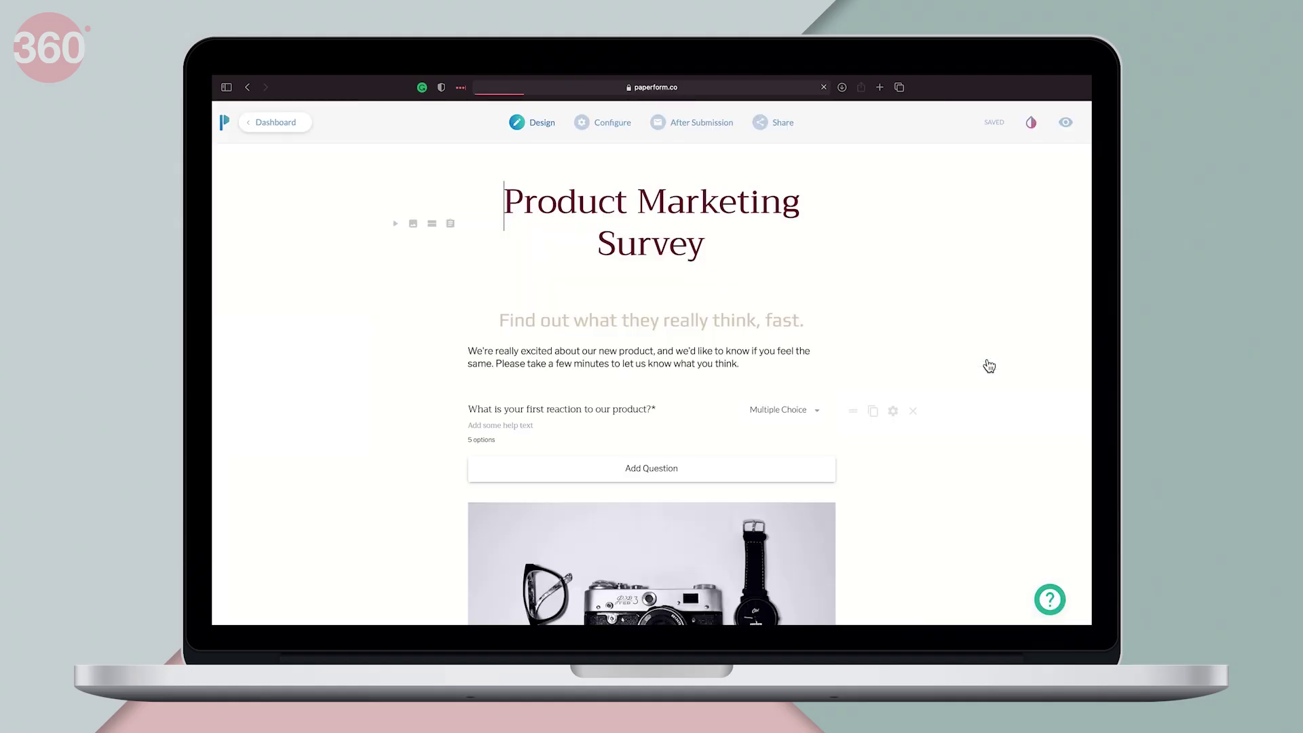
{"action": "scroll", "coordinate": [693, 351], "scroll_direction": "down", "scroll_amount": 15}
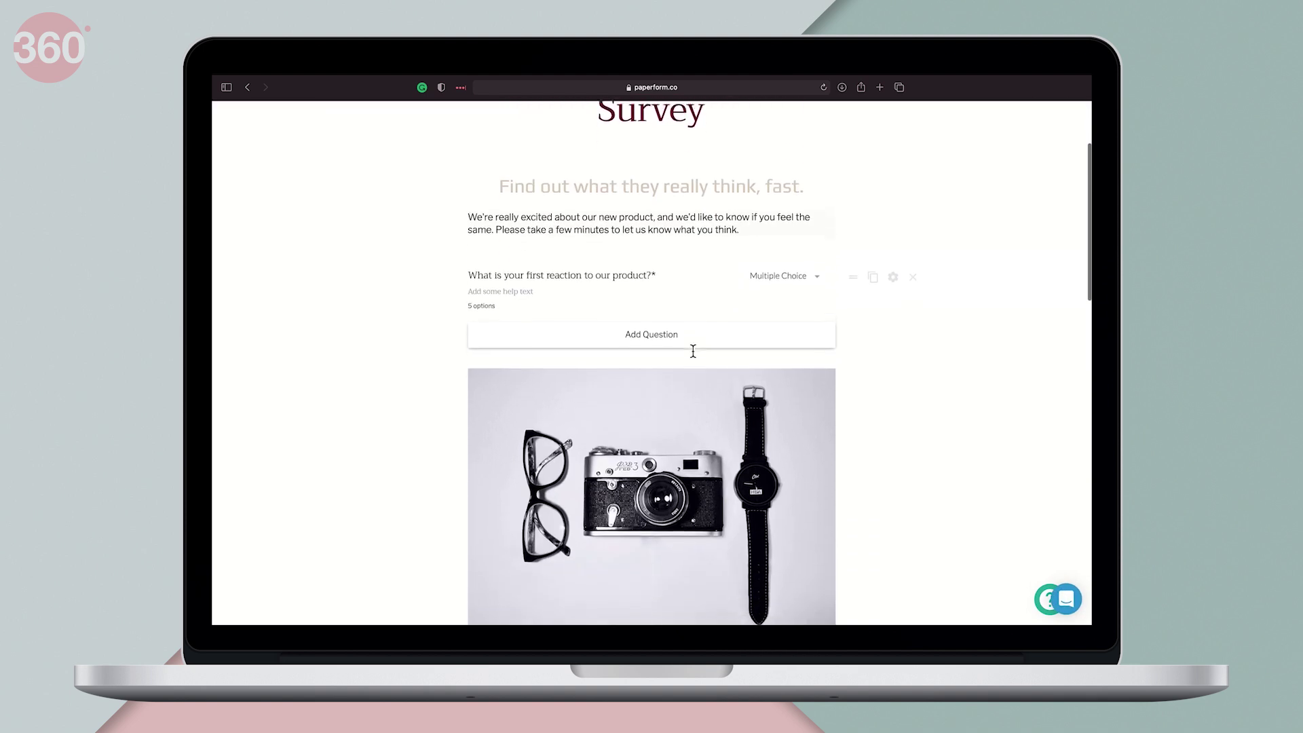
{"action": "scroll", "coordinate": [693, 351], "scroll_direction": "down", "scroll_amount": 5}
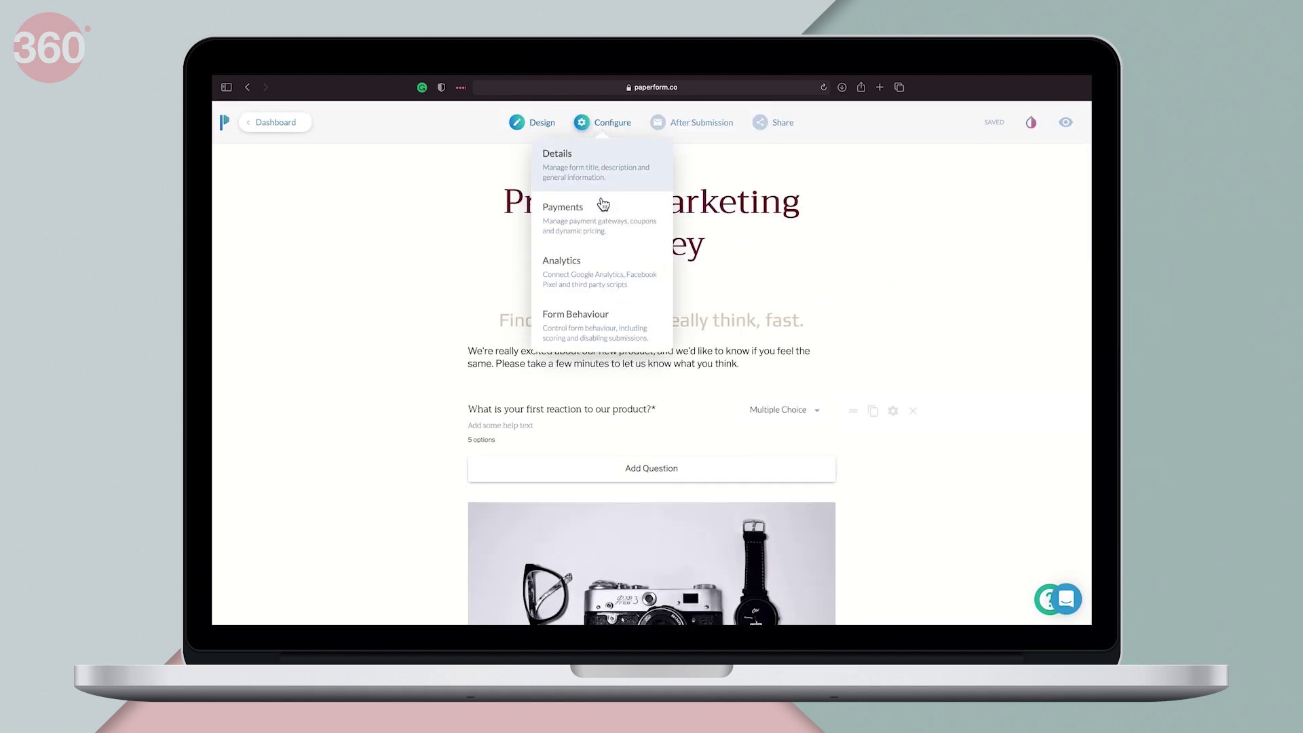
{"action": "mouse_move", "coordinate": [602, 122]}
{"action": "left_click", "coordinate": [644, 239]}
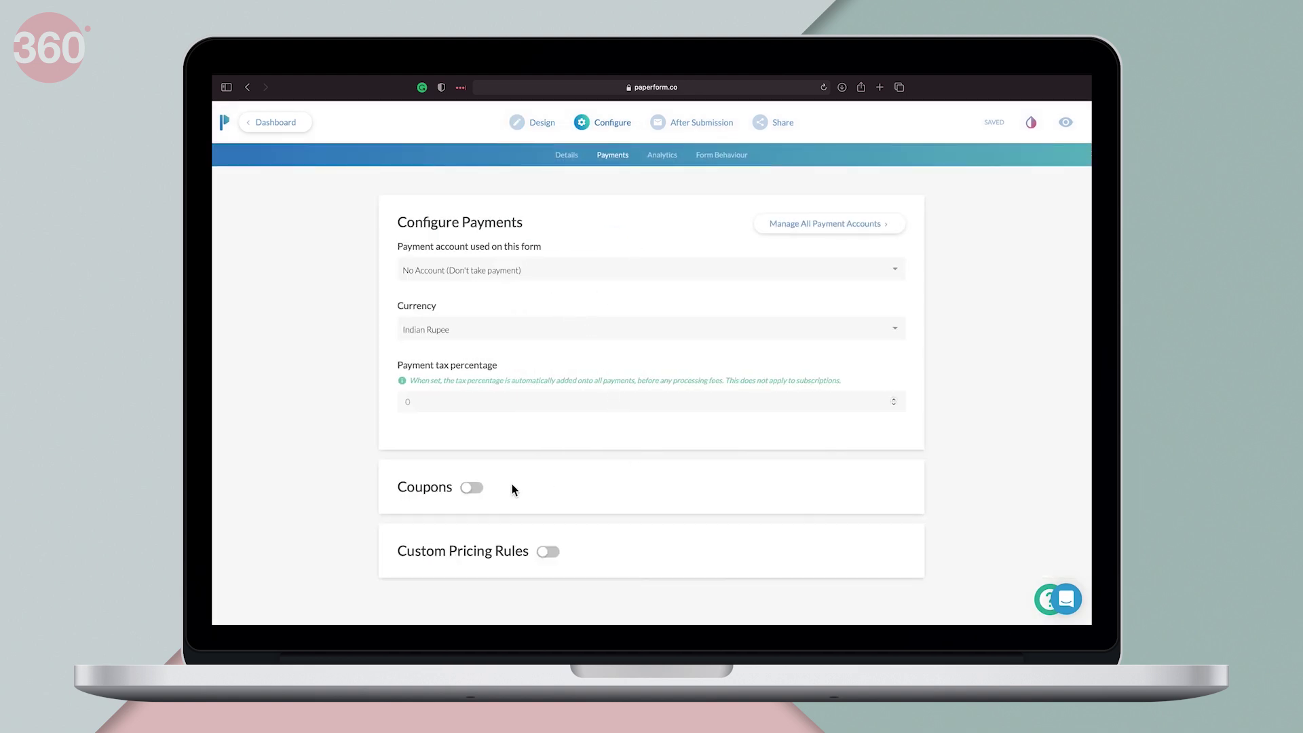
{"action": "left_click", "coordinate": [472, 488]}
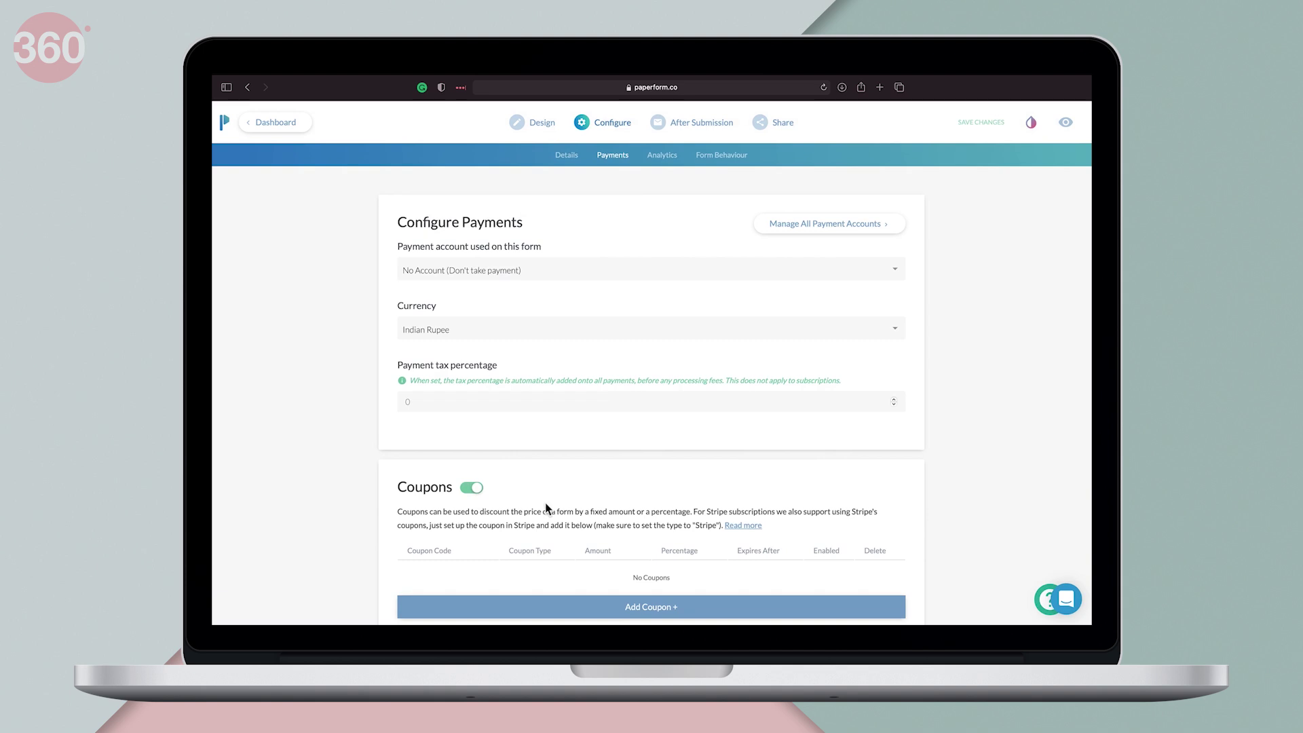
{"action": "left_click", "coordinate": [293, 127]}
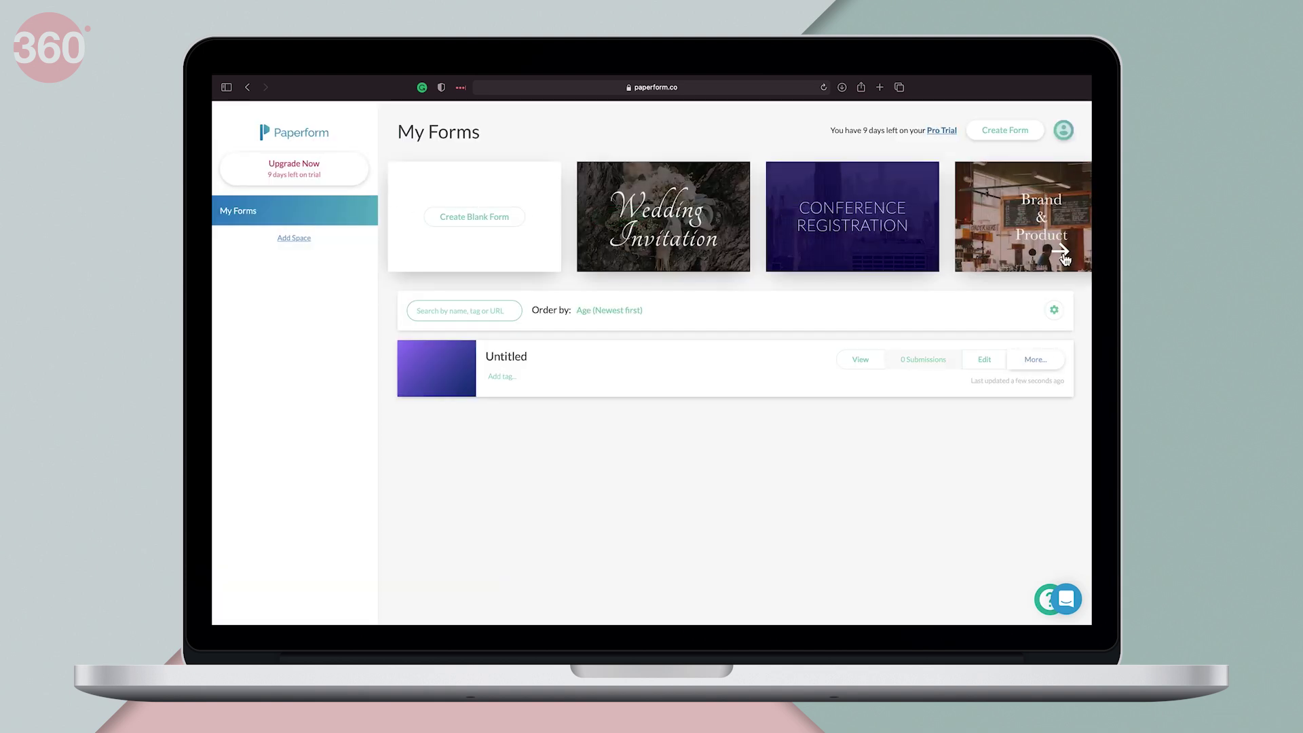
Step: Browse the template carousel and list the After Submission integrations such as Google Sheets, Mailchimp and Slack
{"action": "scroll", "coordinate": [1064, 259], "scroll_direction": "right", "scroll_amount": 15}
{"action": "scroll", "coordinate": [1064, 259], "scroll_direction": "right", "scroll_amount": 2}
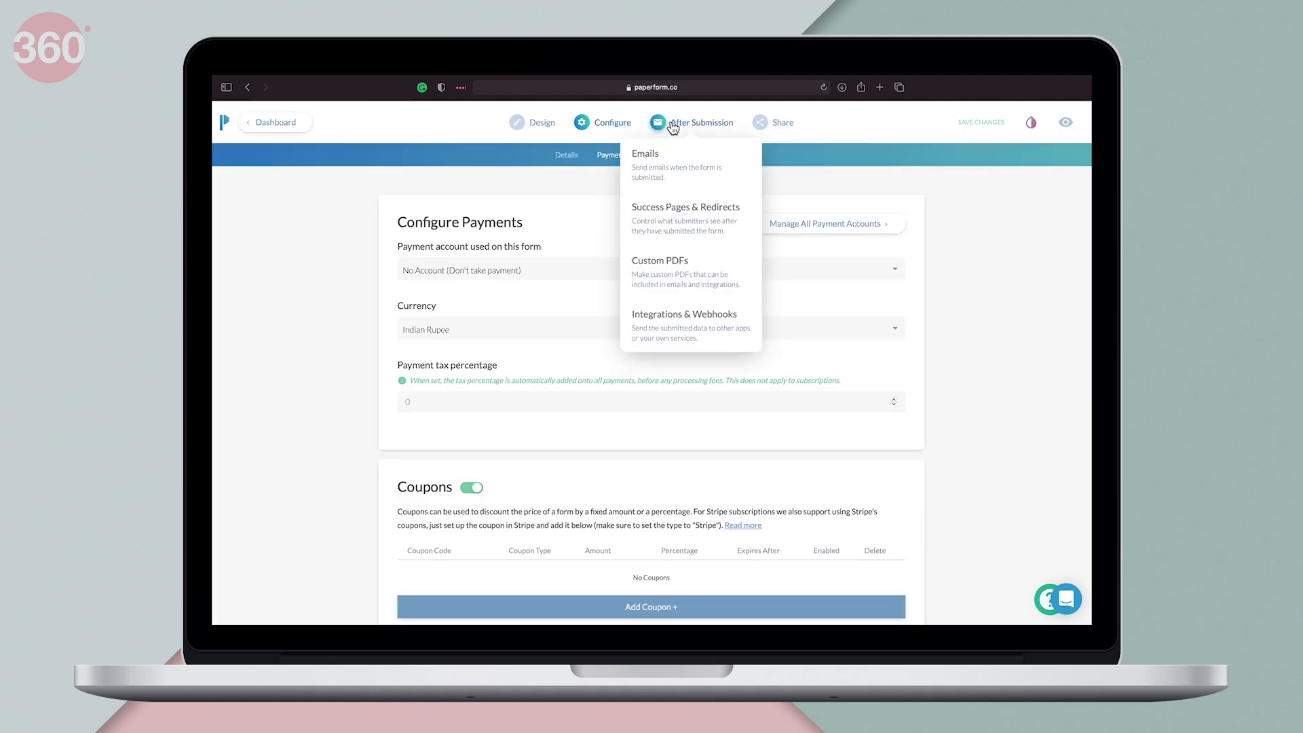
{"action": "left_click", "coordinate": [729, 331]}
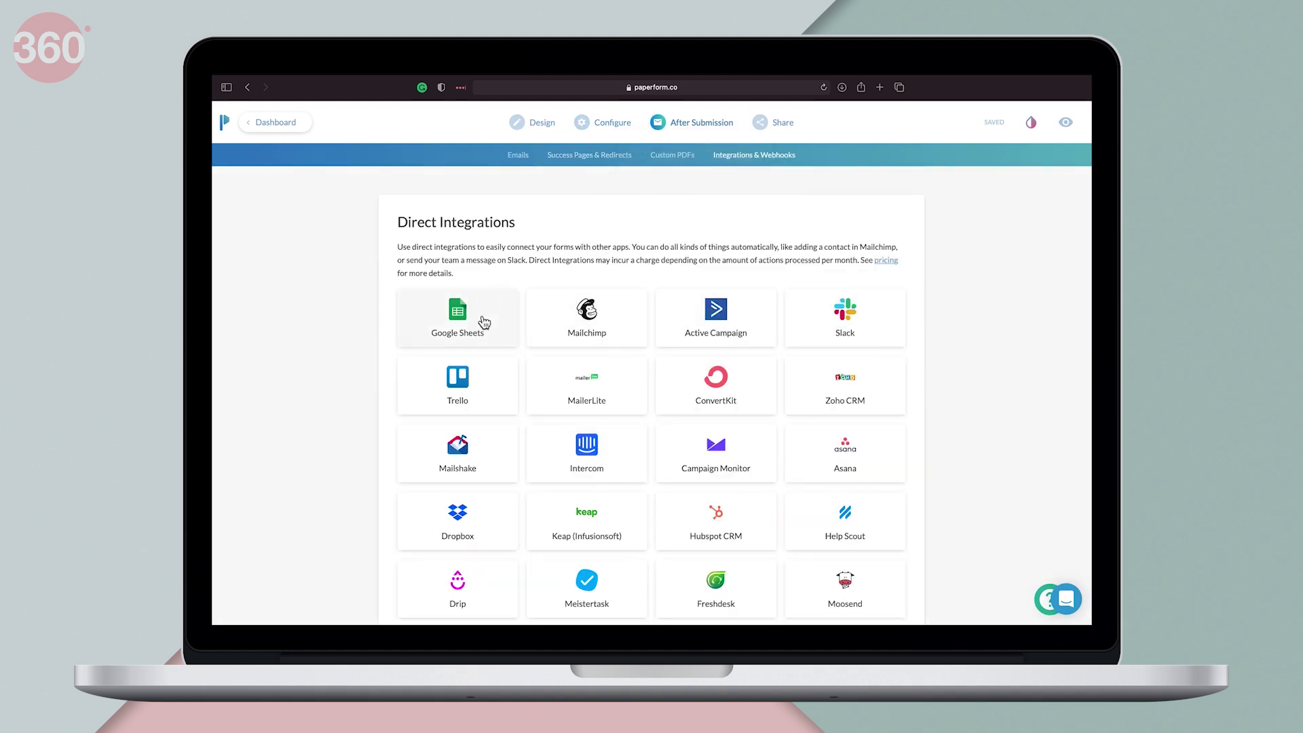
{"action": "scroll", "coordinate": [838, 426], "scroll_direction": "down", "scroll_amount": 5}
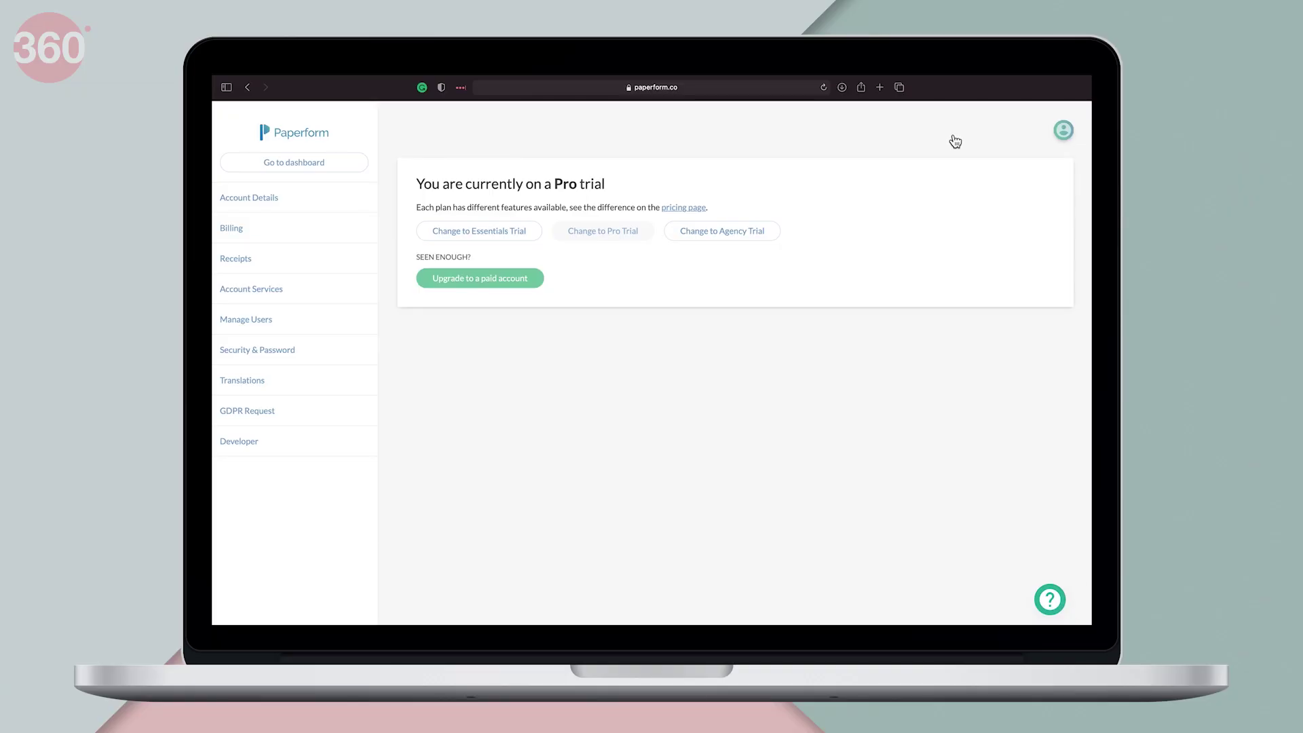
Step: Choose Upgrade to a paid account from the Pro trial account page
{"action": "left_click", "coordinate": [529, 287]}
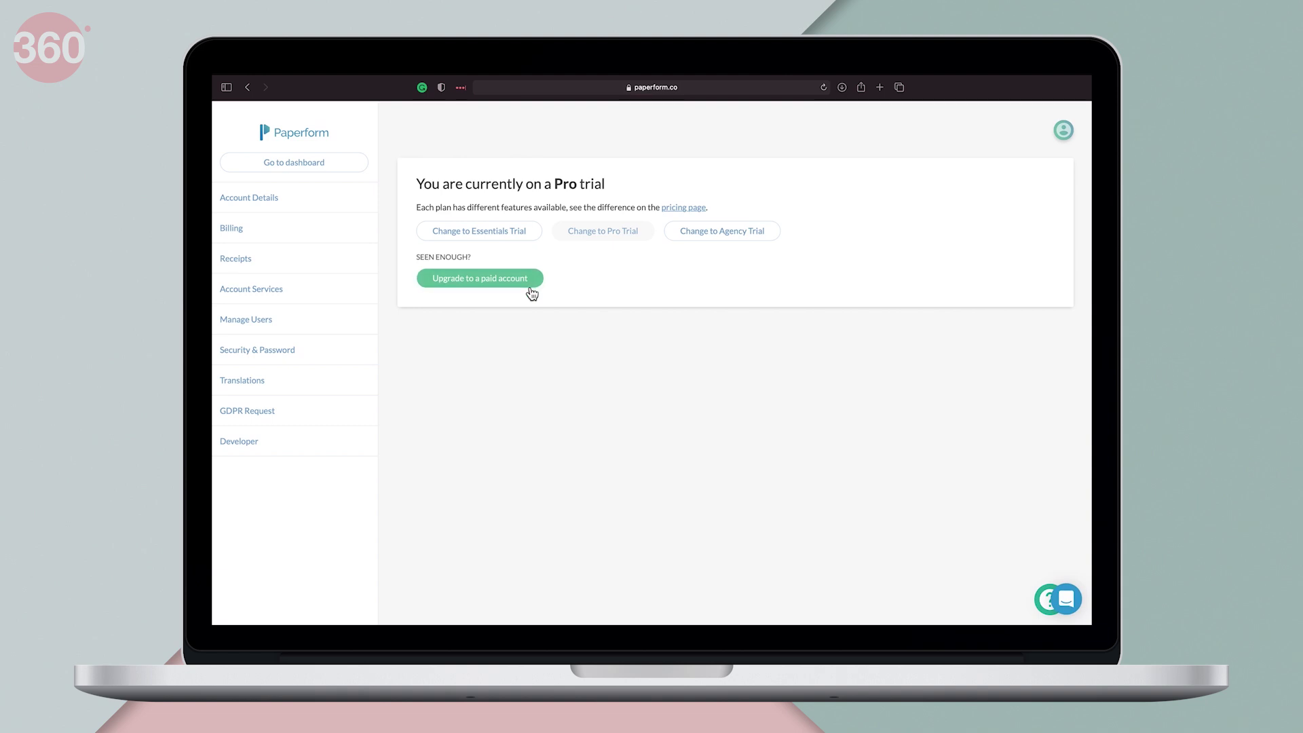